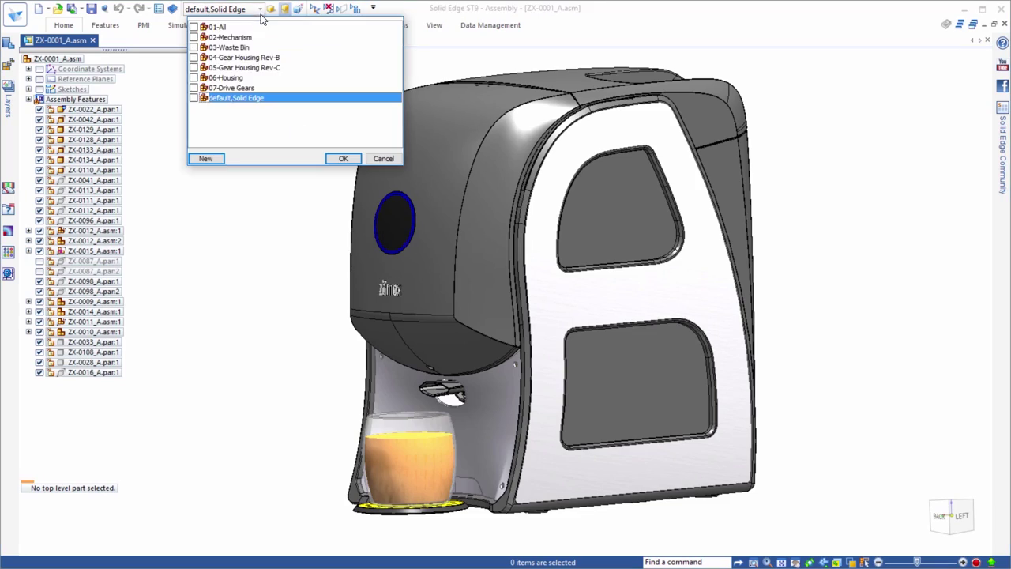
Step: Apply the 02-Mechanism display configuration to expose the housing, gears and mixer
{"action": "left_click", "coordinate": [340, 159]}
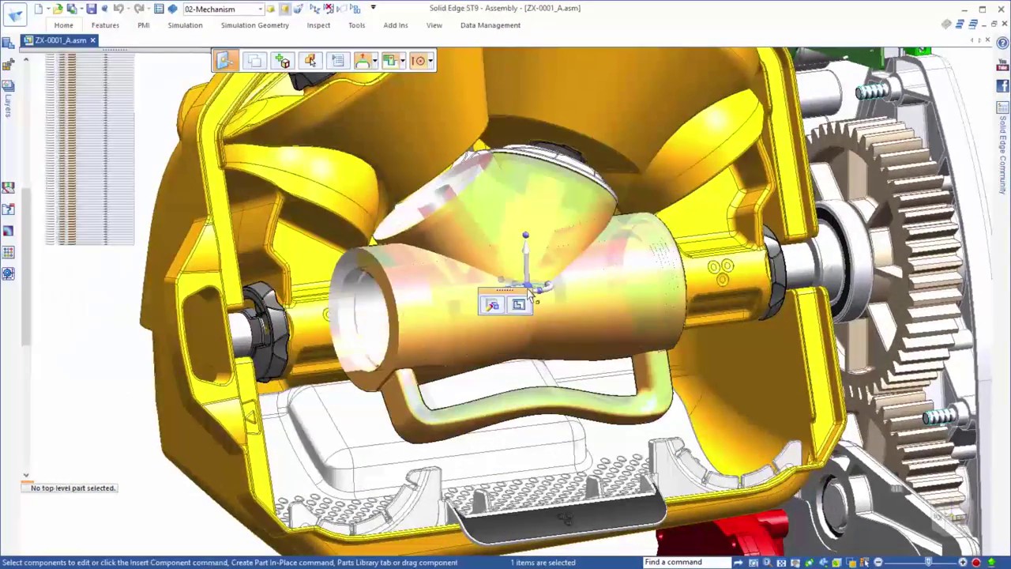
Step: Open the PMMA body part ZX-0017_A for in-place editing
{"action": "double_click", "coordinate": [514, 273]}
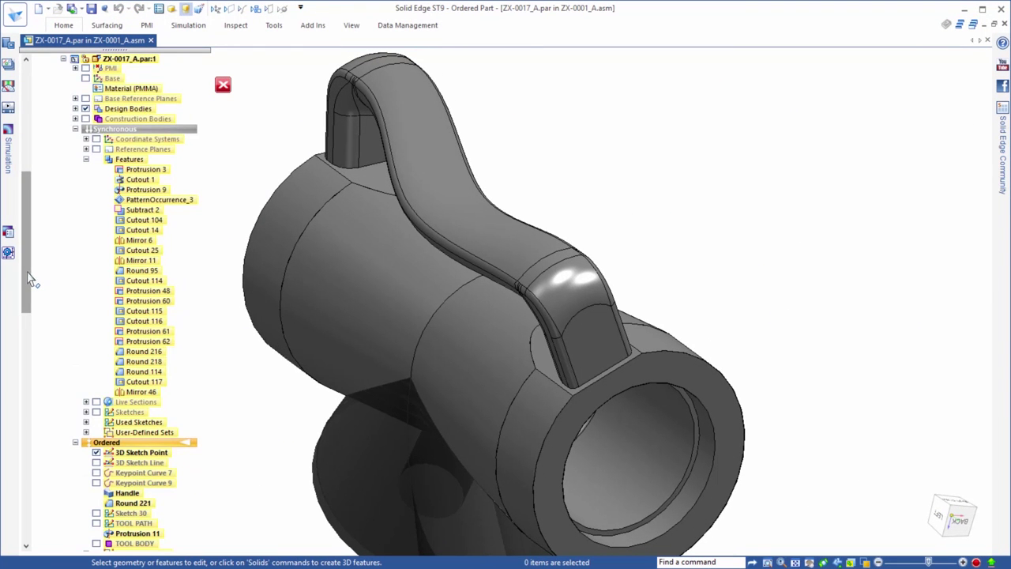
{"action": "left_click_drag", "start_coordinate": [28, 278], "coordinate": [27, 334]}
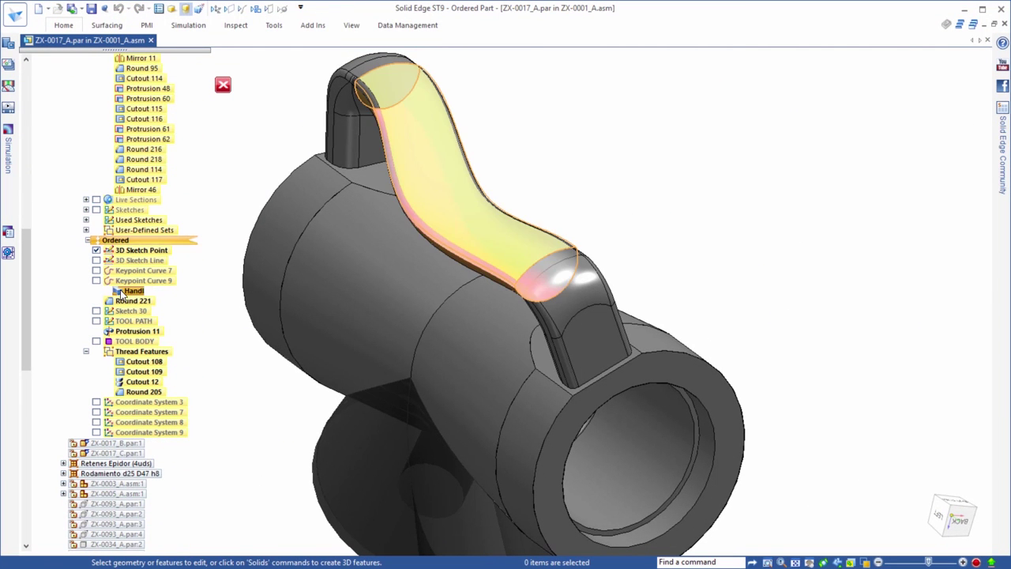
{"action": "scroll", "coordinate": [44, 292], "scroll_direction": "up", "scroll_amount": 7}
{"action": "scroll", "coordinate": [48, 273], "scroll_direction": "up", "scroll_amount": 5}
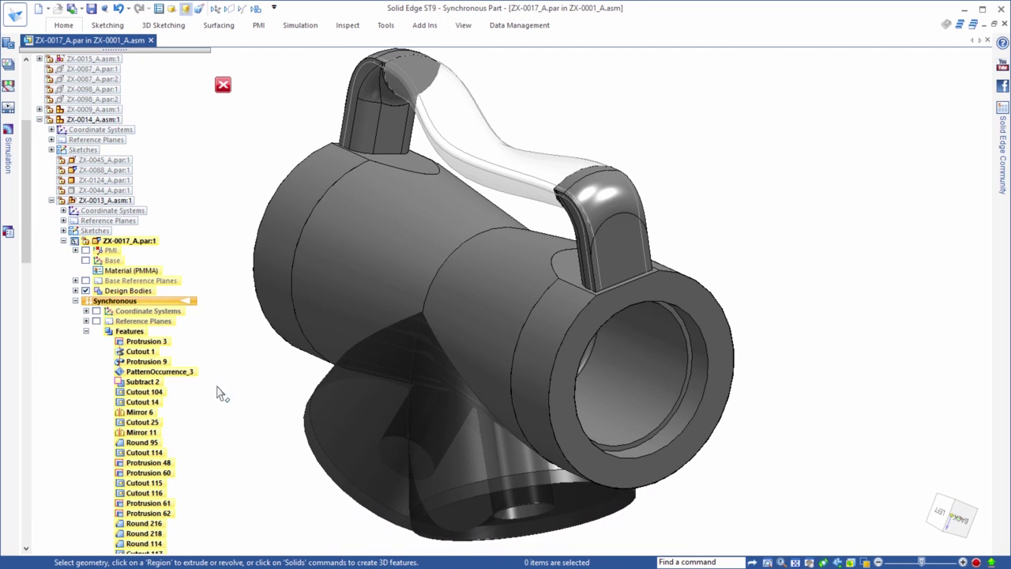
{"action": "left_click_drag", "start_coordinate": [26, 251], "coordinate": [18, 322]}
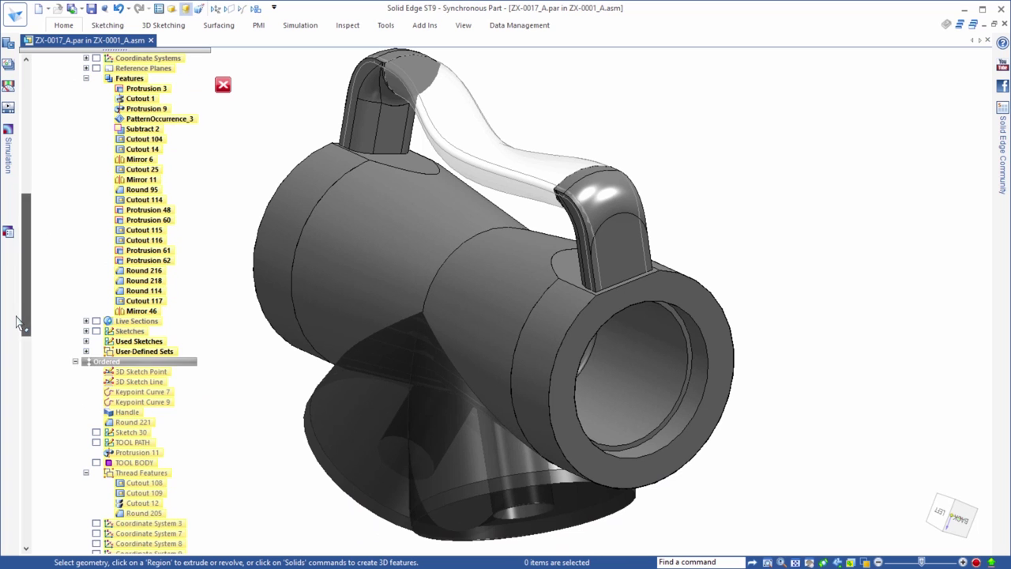
Step: Rotate the Right-Handle Pillar face set about the ring centre to a new angle
{"action": "left_click", "coordinate": [99, 351]}
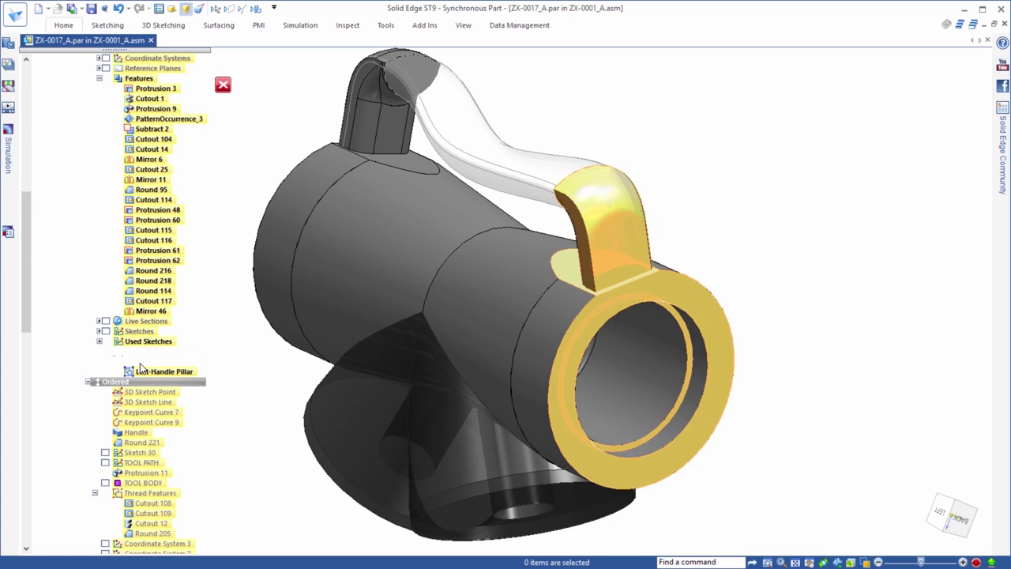
{"action": "left_click", "coordinate": [166, 361]}
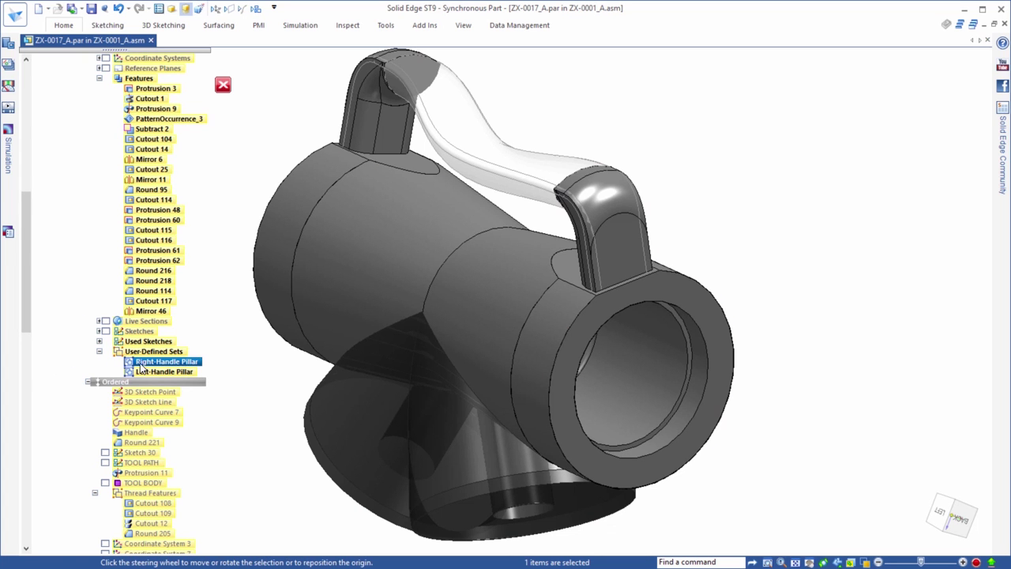
{"action": "left_click", "coordinate": [556, 192]}
{"action": "left_click", "coordinate": [640, 359]}
{"action": "left_click", "coordinate": [640, 359]}
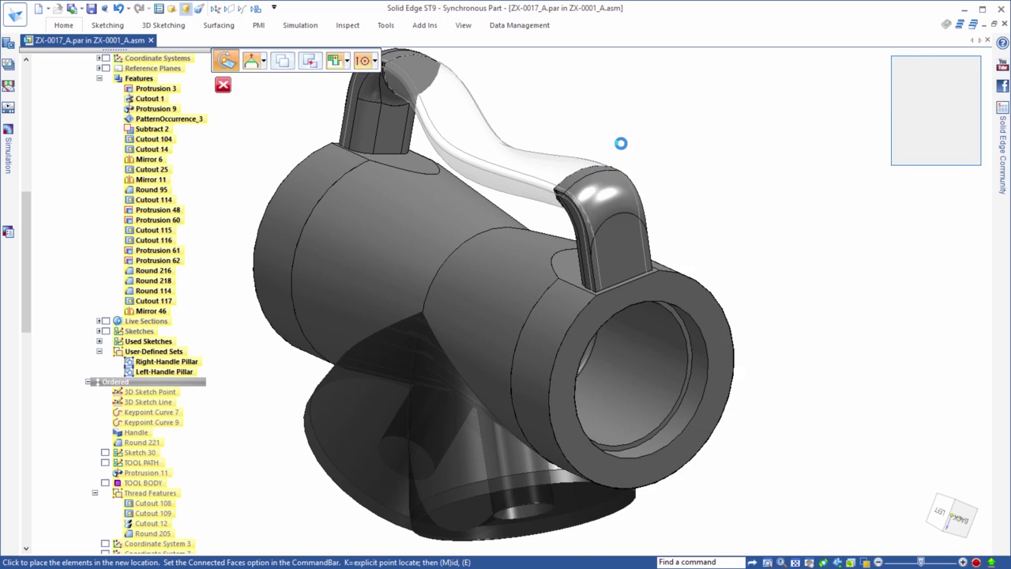
{"action": "left_click", "coordinate": [629, 123]}
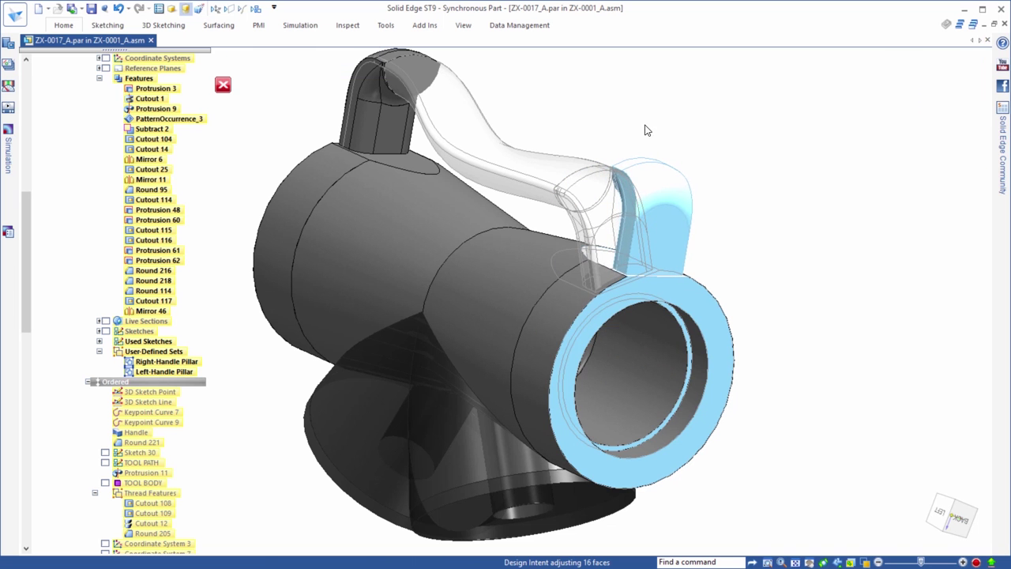
Step: Move the pipe end faces inward to narrow the pipe and show the ANGLE BORE sketch
{"action": "key", "text": "ctrl+r"}
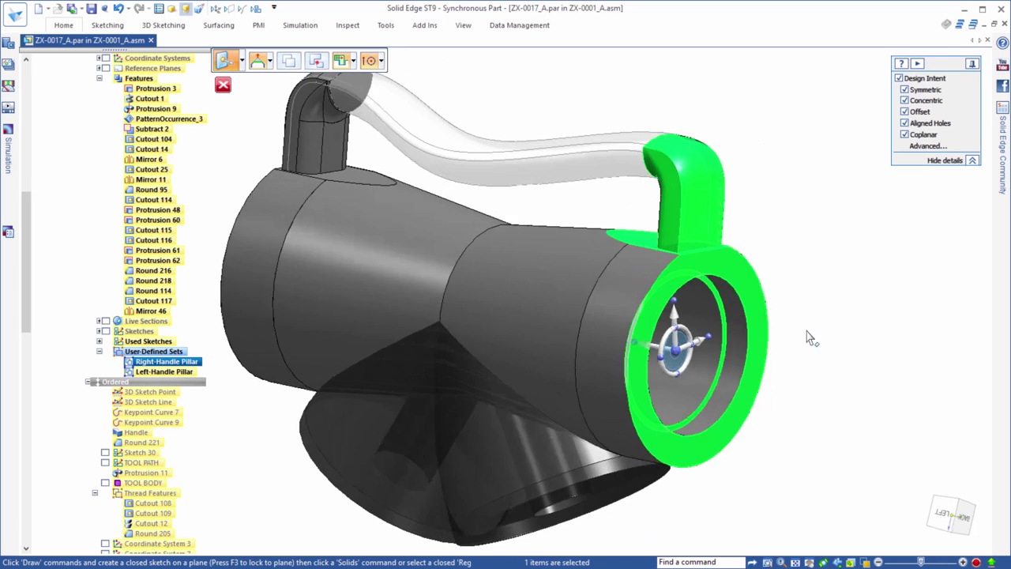
{"action": "left_click", "coordinate": [688, 323]}
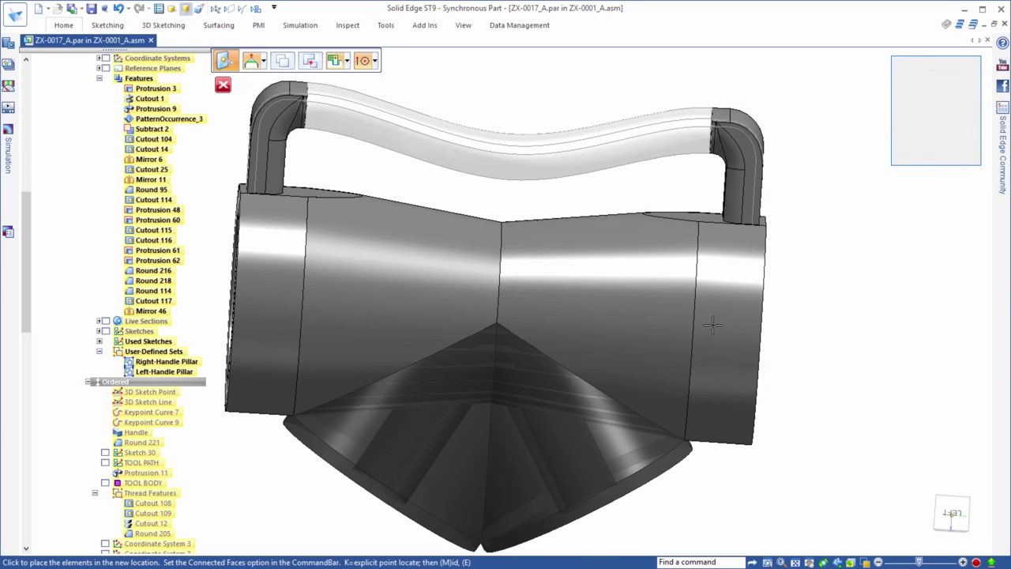
{"action": "left_click", "coordinate": [699, 324]}
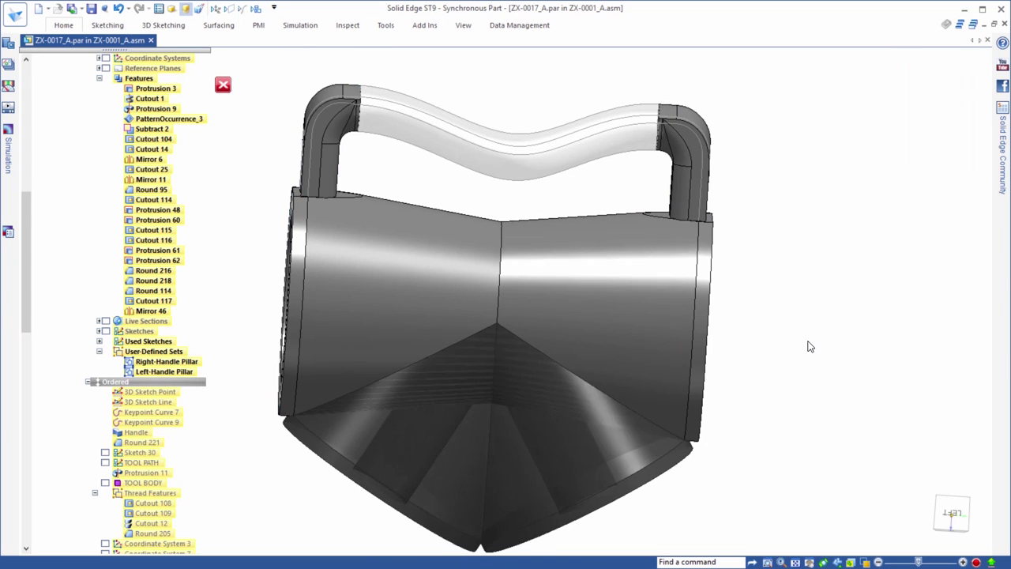
{"action": "key", "text": "ctrl+i"}
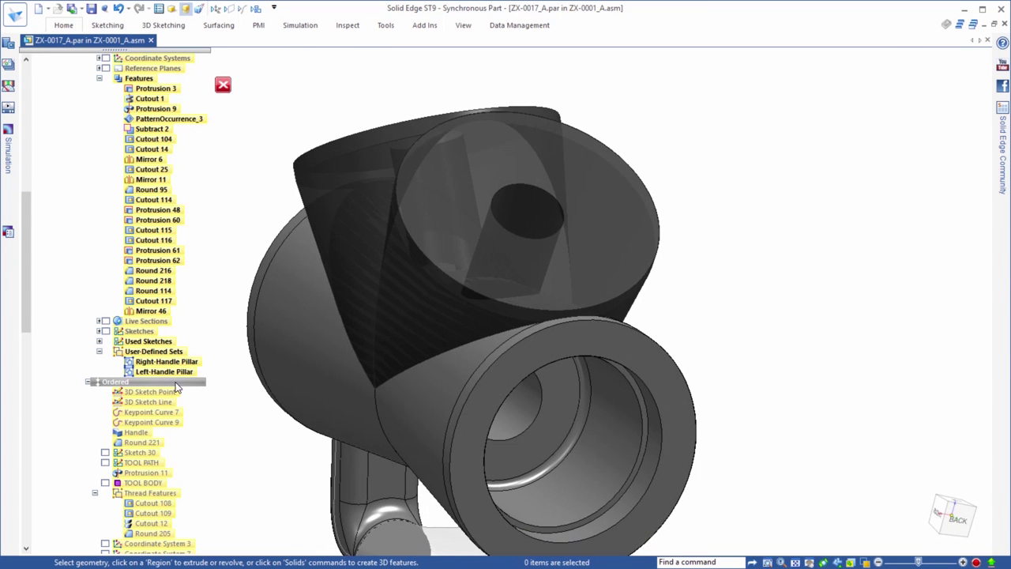
{"action": "left_click", "coordinate": [99, 331]}
{"action": "left_click", "coordinate": [116, 341]}
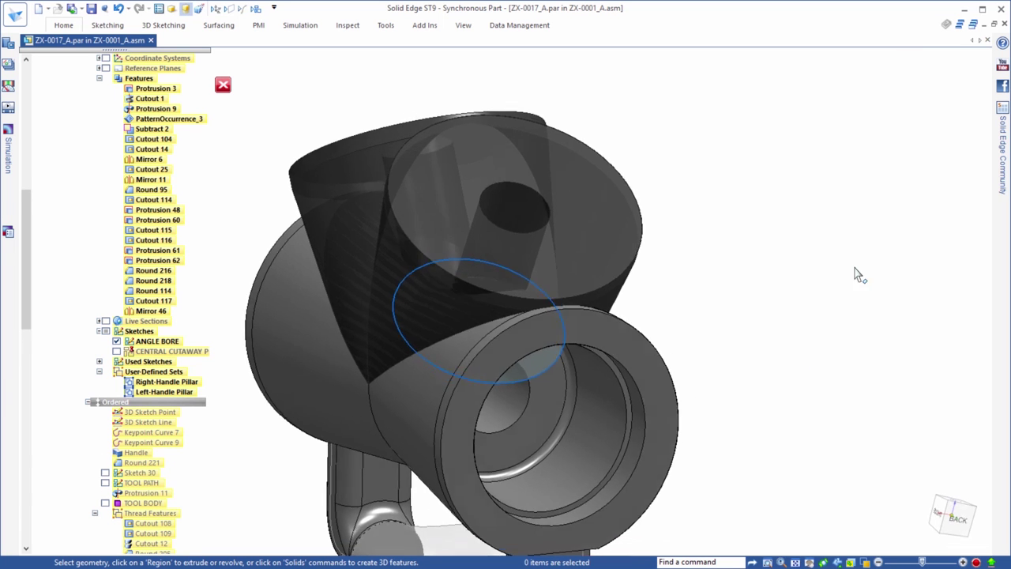
Step: Extrude the ANGLE BORE region as a cut through the selected bodies
{"action": "middle_click_drag", "start_coordinate": [799, 362], "coordinate": [551, 343]}
{"action": "left_click", "coordinate": [492, 350]}
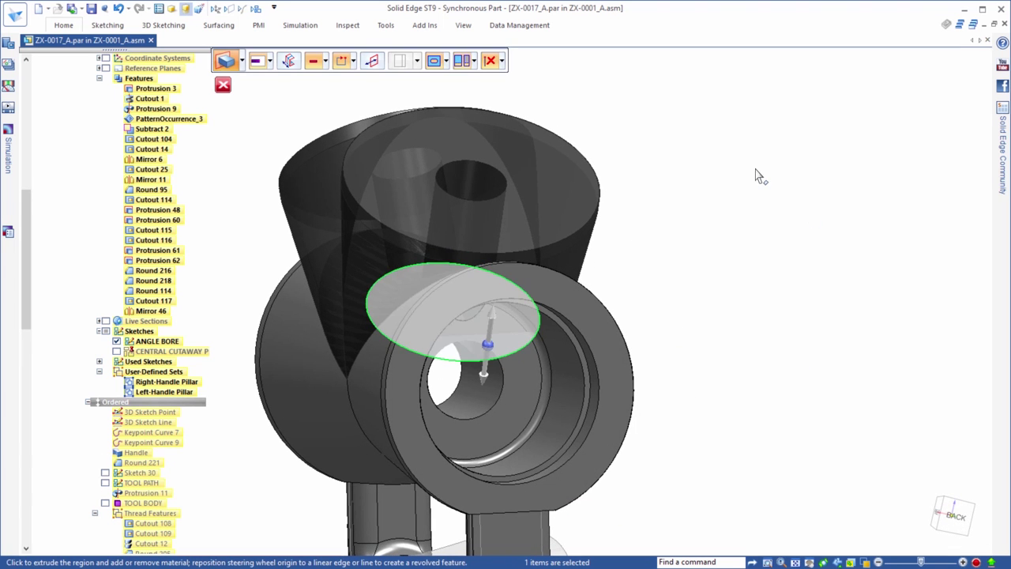
{"action": "left_click", "coordinate": [473, 61]}
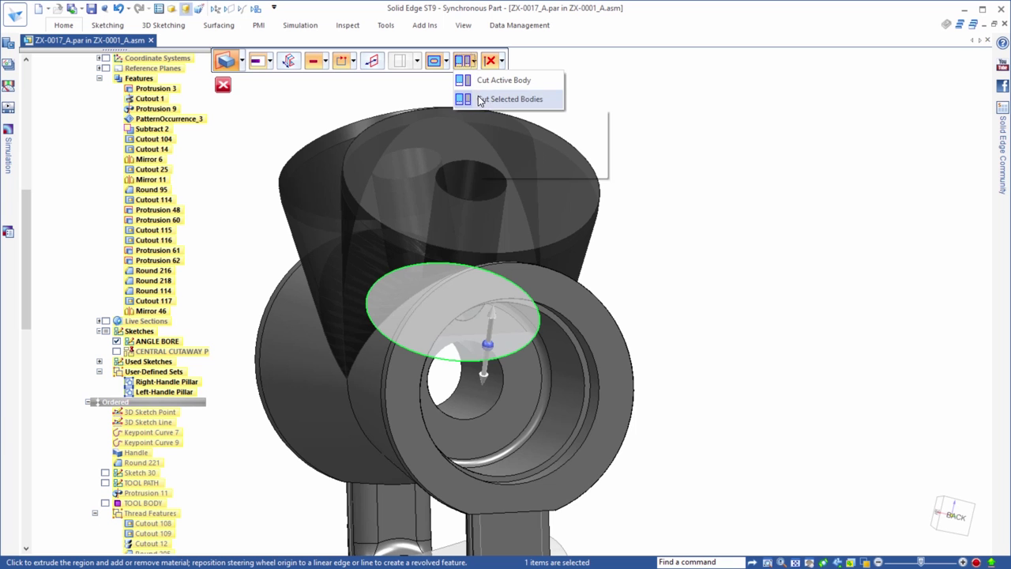
{"action": "left_click", "coordinate": [484, 100]}
{"action": "middle_click_drag", "start_coordinate": [752, 168], "coordinate": [569, 301]}
{"action": "left_click", "coordinate": [525, 331]}
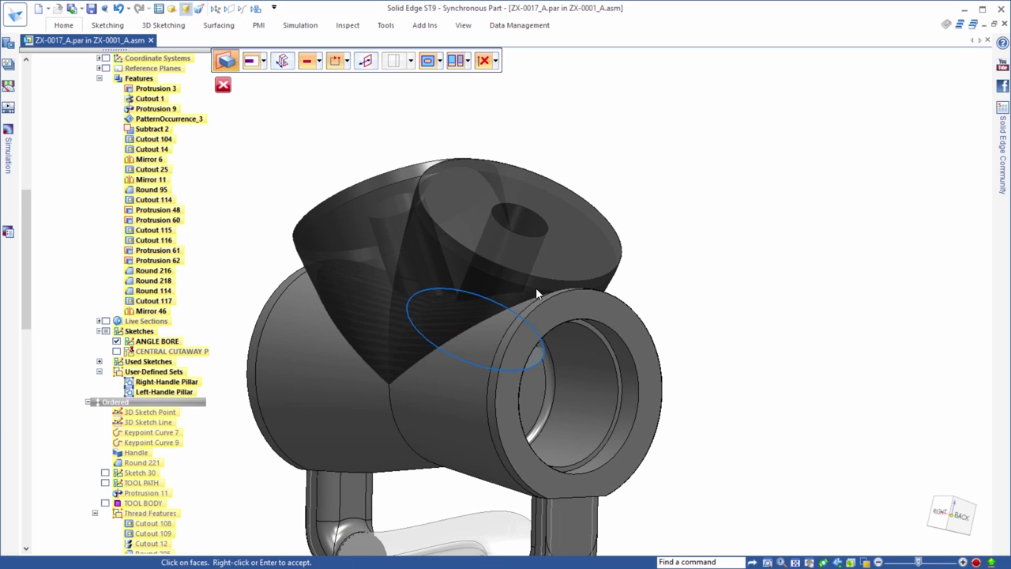
{"action": "left_click", "coordinate": [648, 151]}
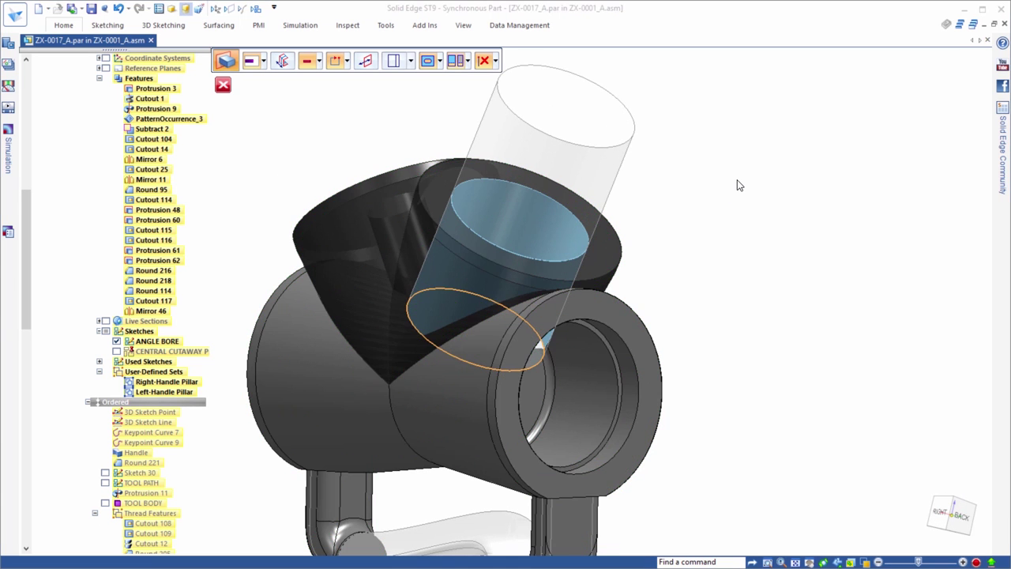
{"action": "middle_click_drag", "start_coordinate": [739, 185], "coordinate": [634, 240]}
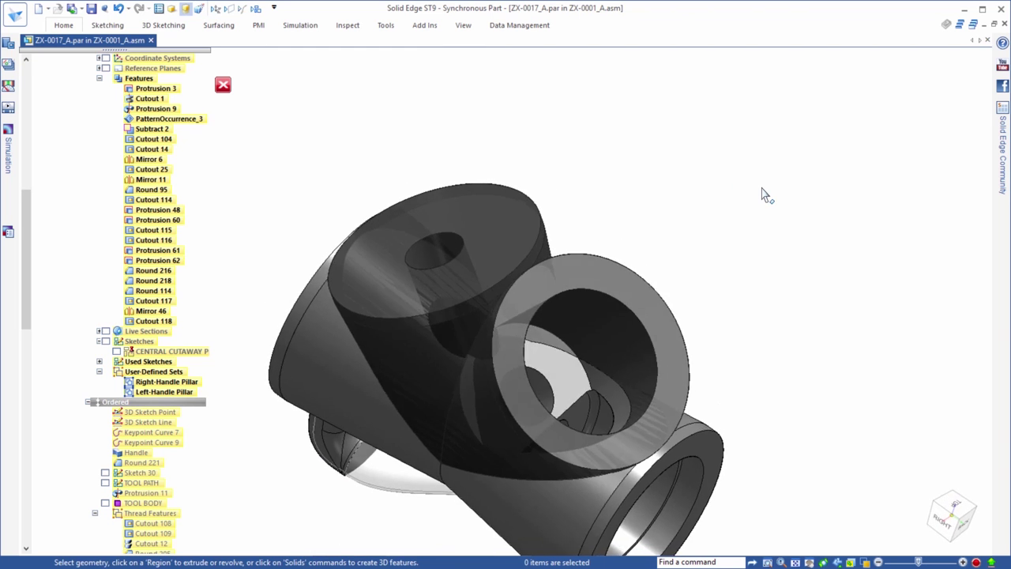
Step: Mirror Cutout 118 about a base reference plane
{"action": "left_click", "coordinate": [635, 245]}
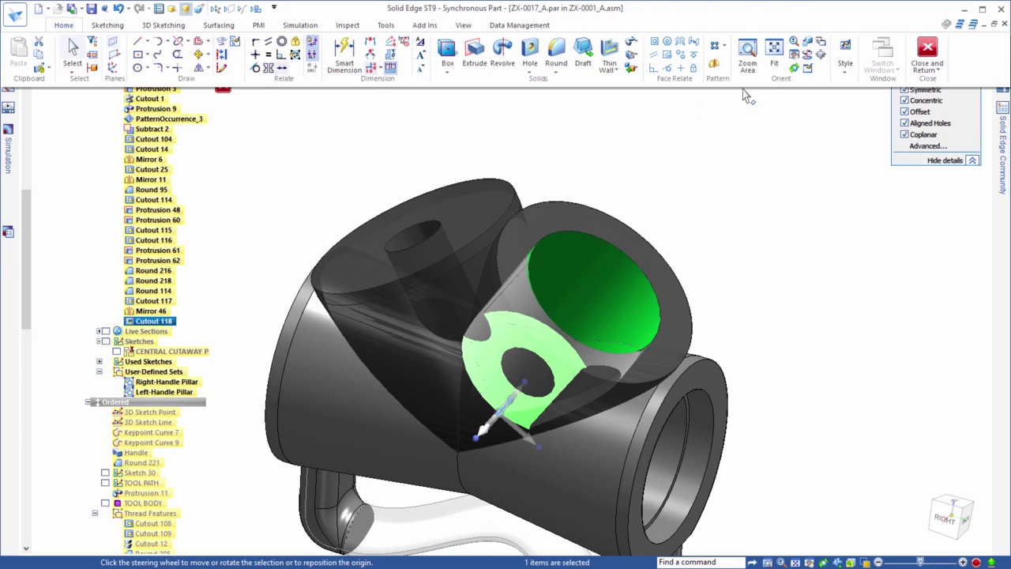
{"action": "scroll", "coordinate": [33, 185], "scroll_direction": "up", "scroll_amount": 8}
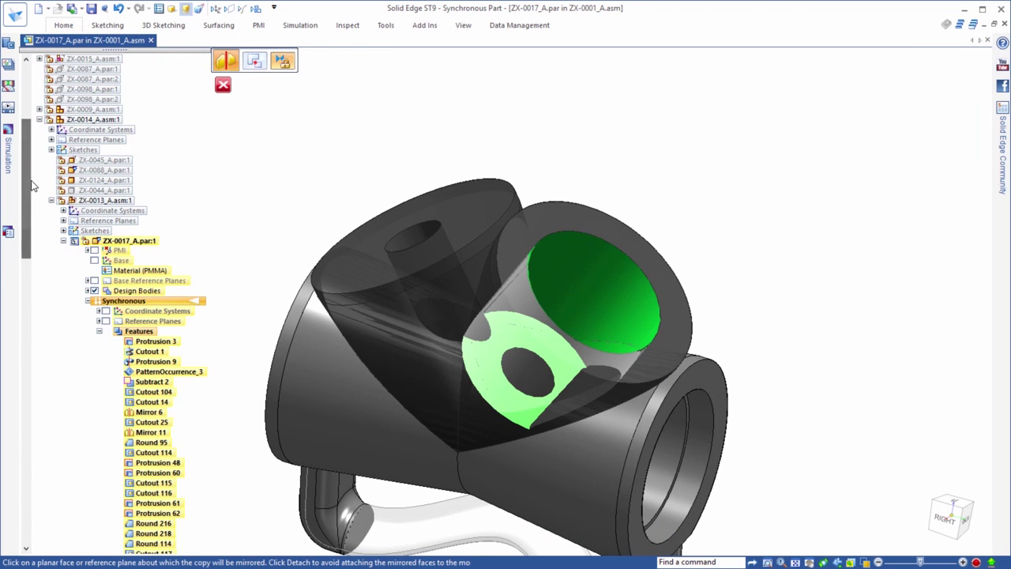
{"action": "left_click", "coordinate": [89, 282]}
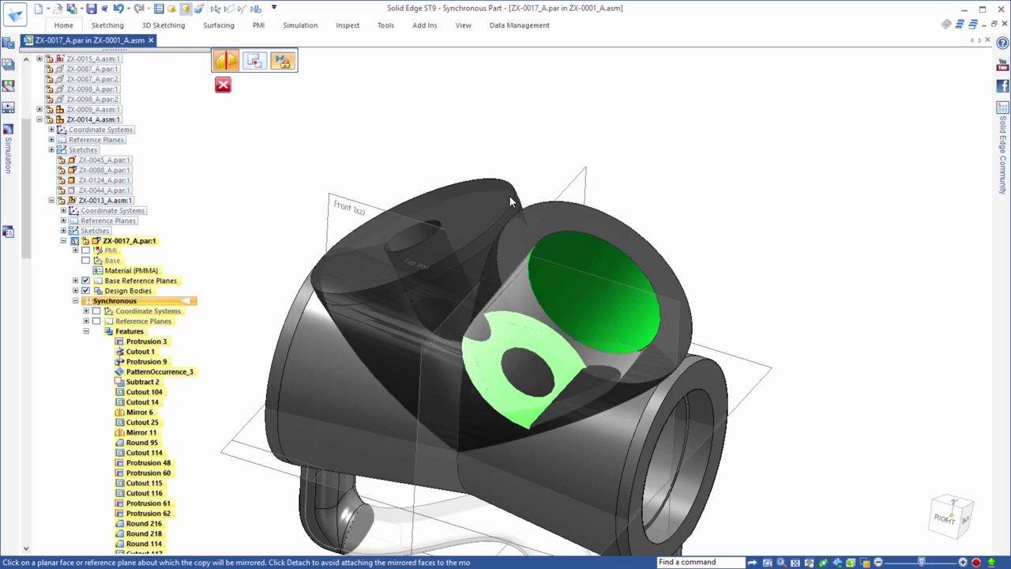
{"action": "left_click", "coordinate": [510, 196]}
{"action": "key", "text": "Escape"}
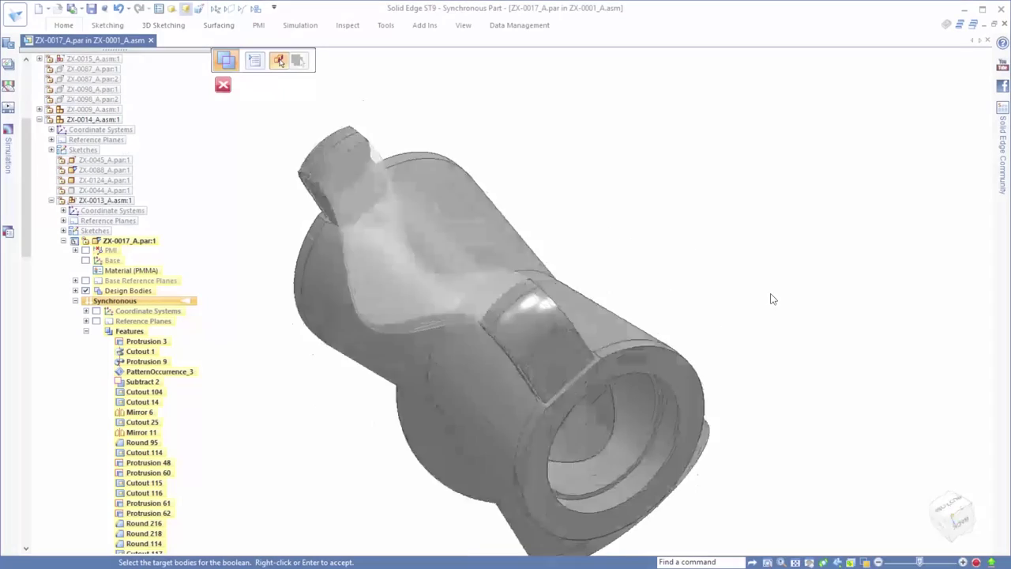
{"action": "left_click_drag", "start_coordinate": [26, 185], "coordinate": [26, 367]}
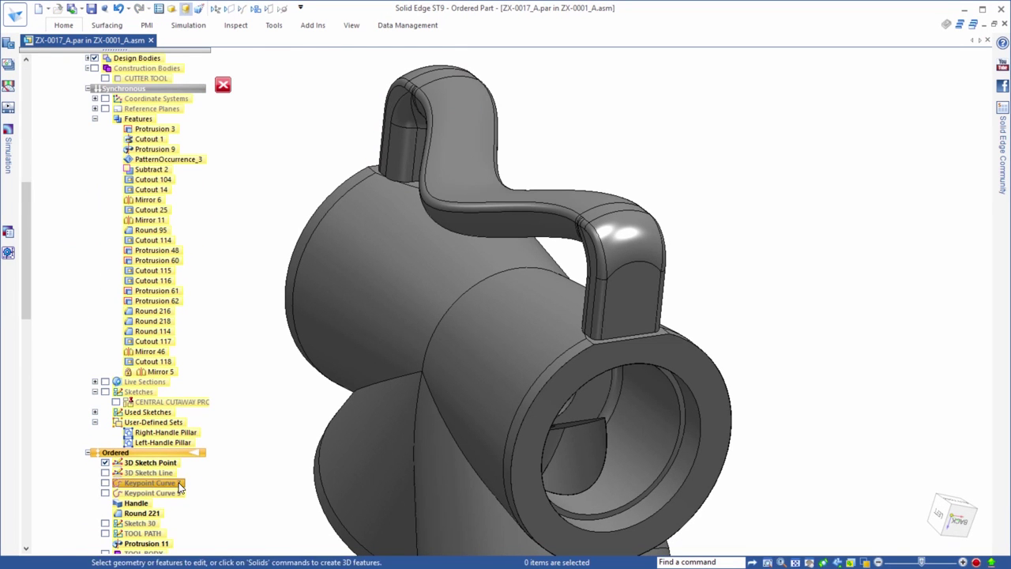
Step: Move the 3D Sketch Point to X 0, Y 0, Z -70 and rebuild the handle
{"action": "left_click", "coordinate": [139, 464]}
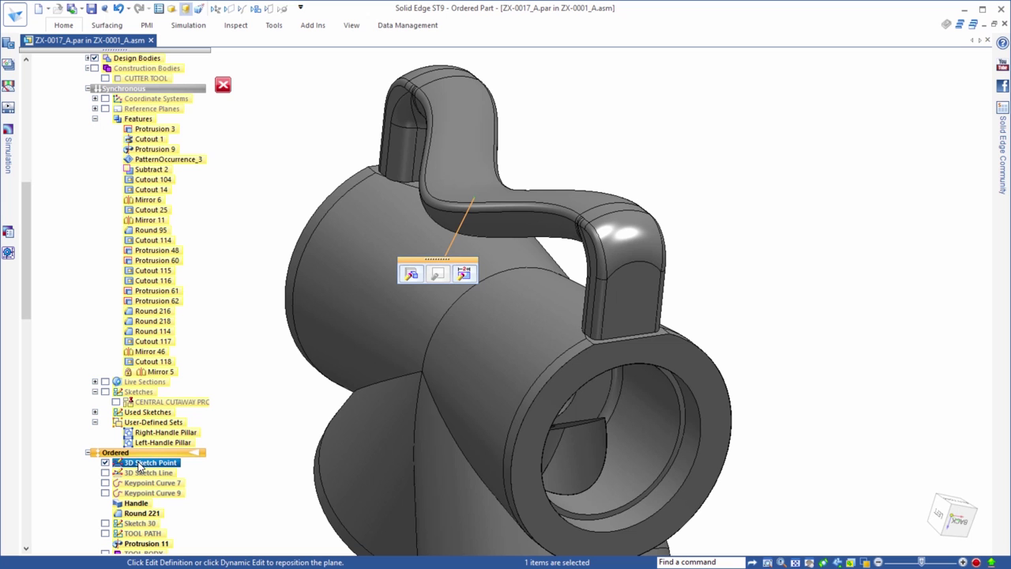
{"action": "left_click", "coordinate": [411, 273]}
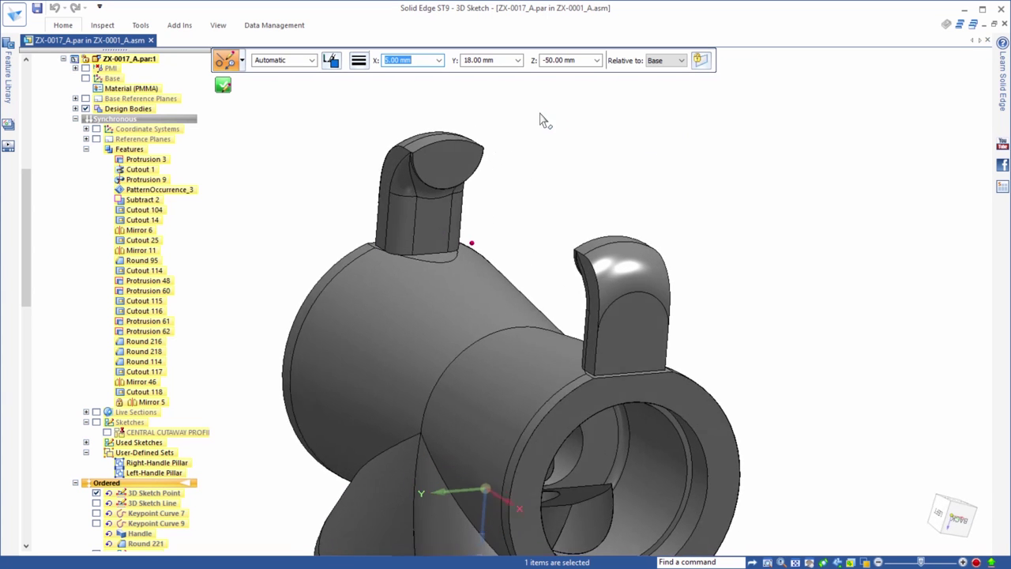
{"action": "type", "text": "0"}
{"action": "key", "text": "Tab"}
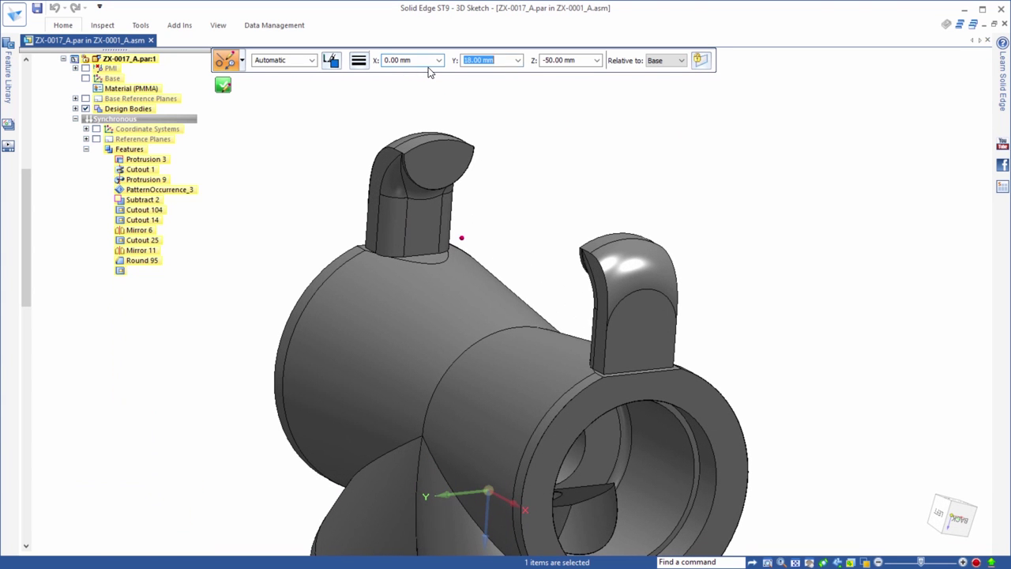
{"action": "type", "text": "0"}
{"action": "key", "text": "Tab"}
{"action": "type", "text": "-70"}
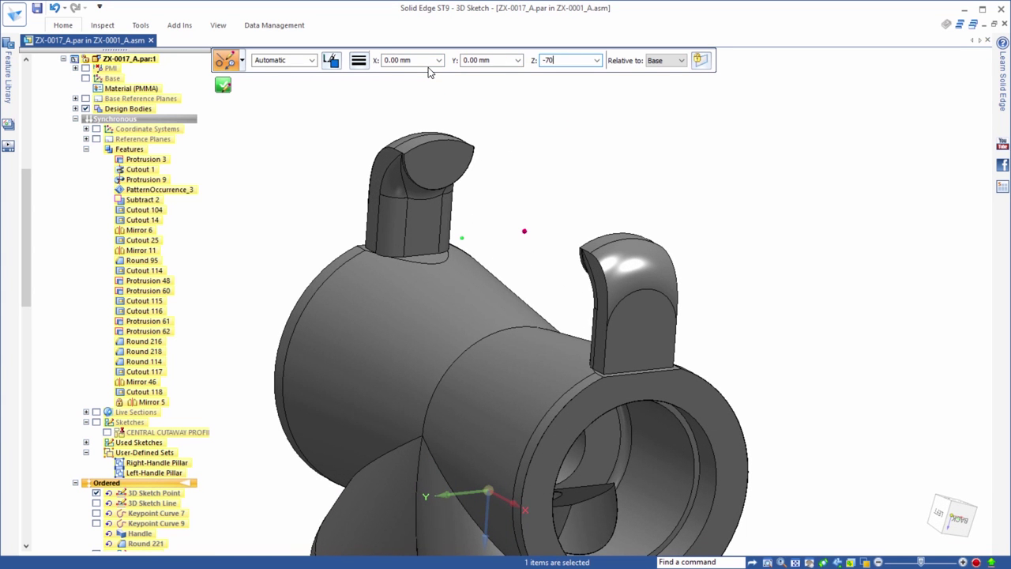
{"action": "left_click", "coordinate": [223, 86]}
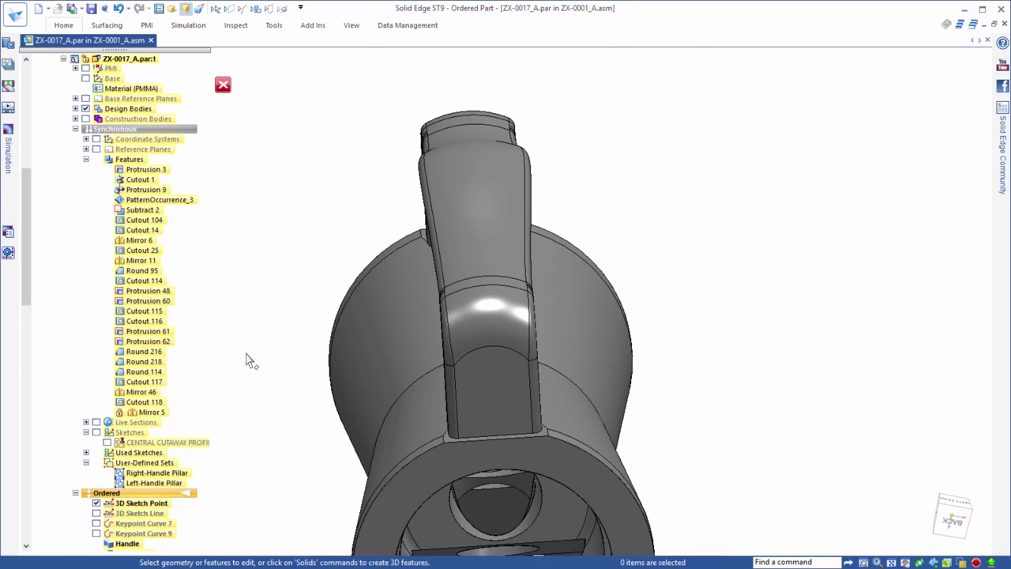
Step: Change the 3D Sketch Line's 24 width dimension to 30 and hide the sketches
{"action": "left_click", "coordinate": [96, 513]}
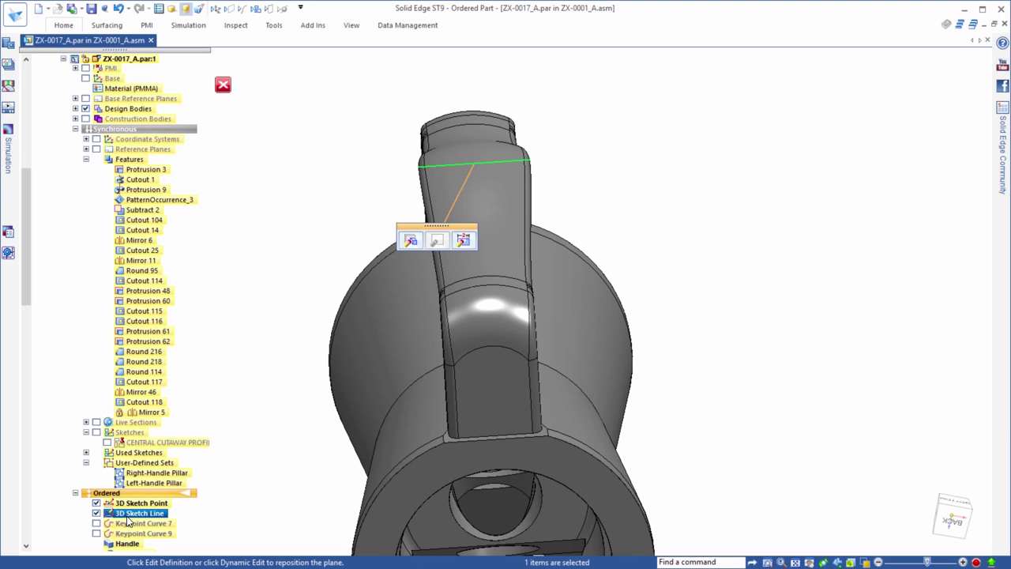
{"action": "left_click", "coordinate": [463, 241]}
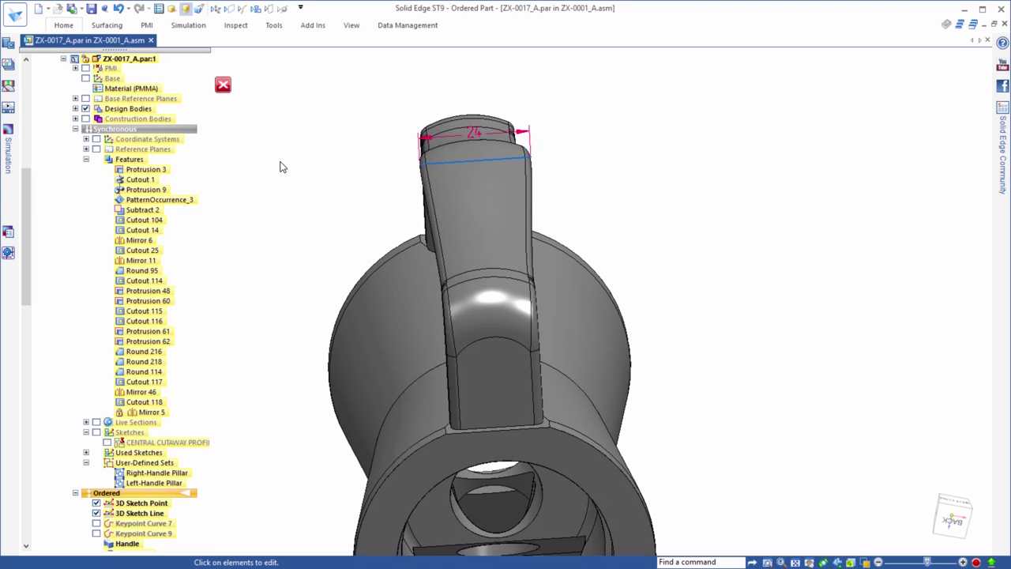
{"action": "left_click", "coordinate": [479, 119]}
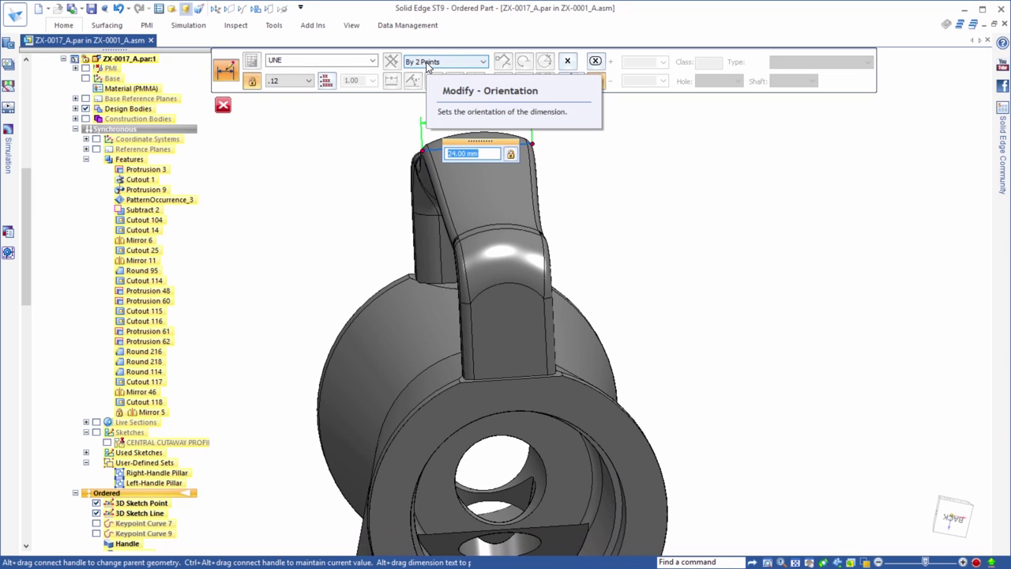
{"action": "type", "text": "30"}
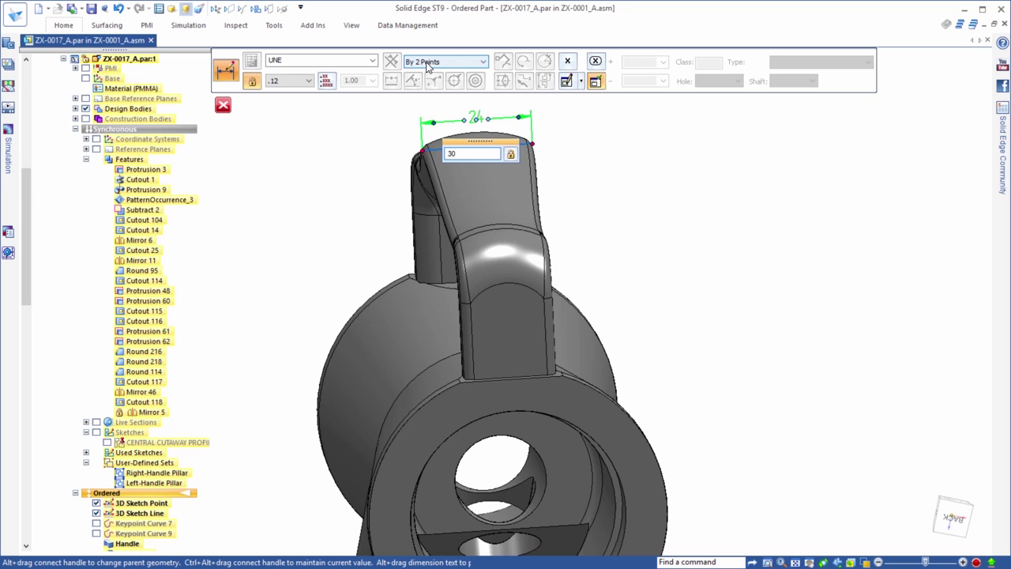
{"action": "key", "text": "Return"}
{"action": "key", "text": "Escape"}
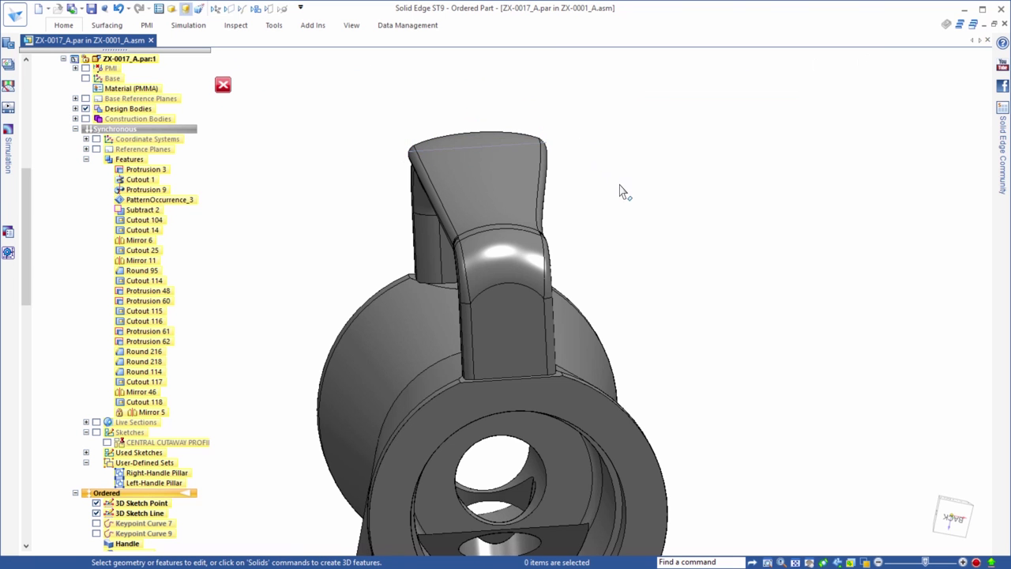
{"action": "key", "text": "ctrl+i"}
{"action": "left_click", "coordinate": [255, 14]}
{"action": "key", "text": "ctrl+m"}
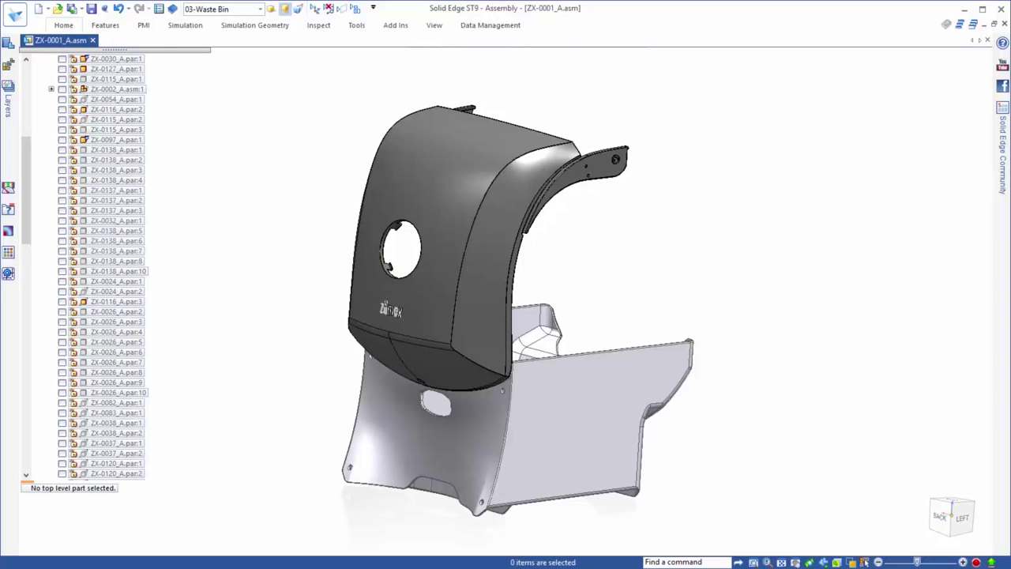
Step: Create part ZX-0151_A in place with PMMA material and edit it within the assembly
{"action": "left_click", "coordinate": [63, 24]}
{"action": "left_click", "coordinate": [266, 53]}
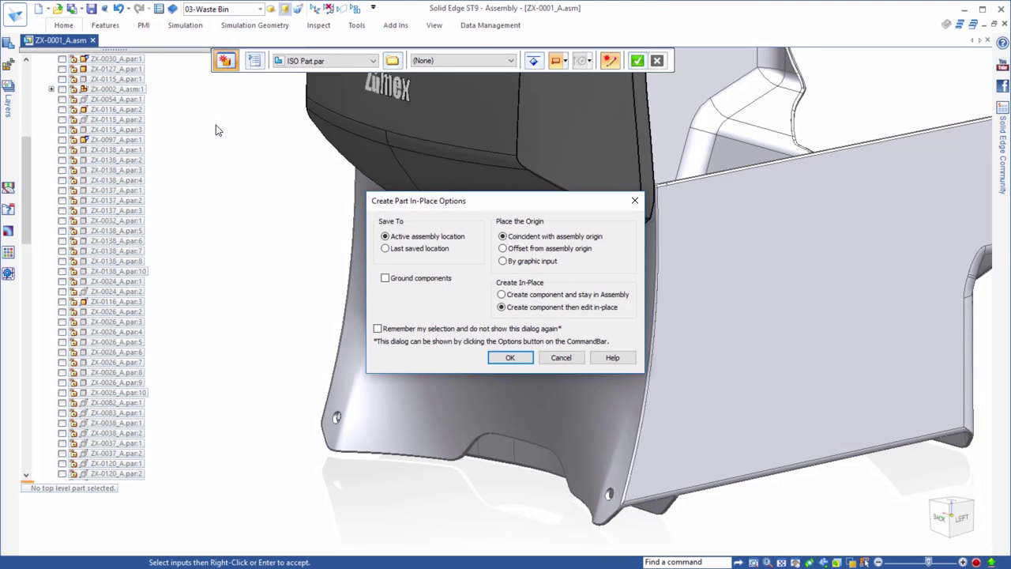
{"action": "left_click", "coordinate": [505, 357]}
{"action": "left_click", "coordinate": [462, 61]}
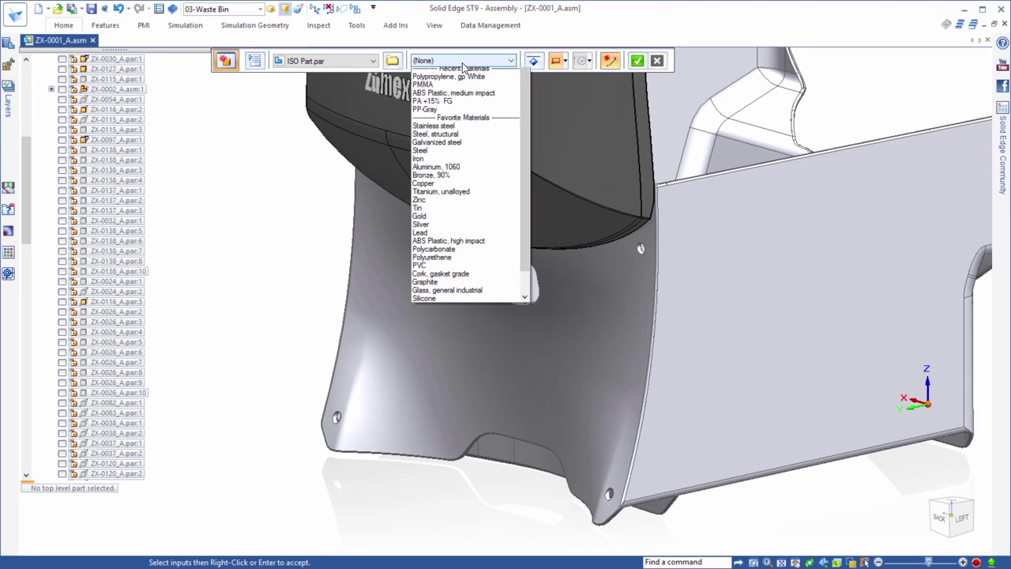
{"action": "left_click", "coordinate": [357, 94]}
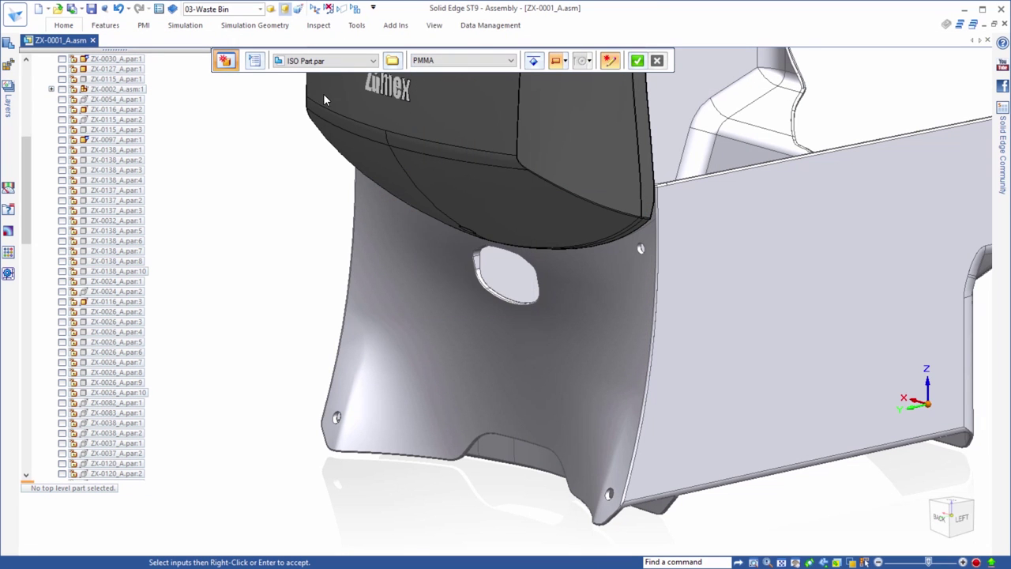
{"action": "left_click", "coordinate": [637, 61]}
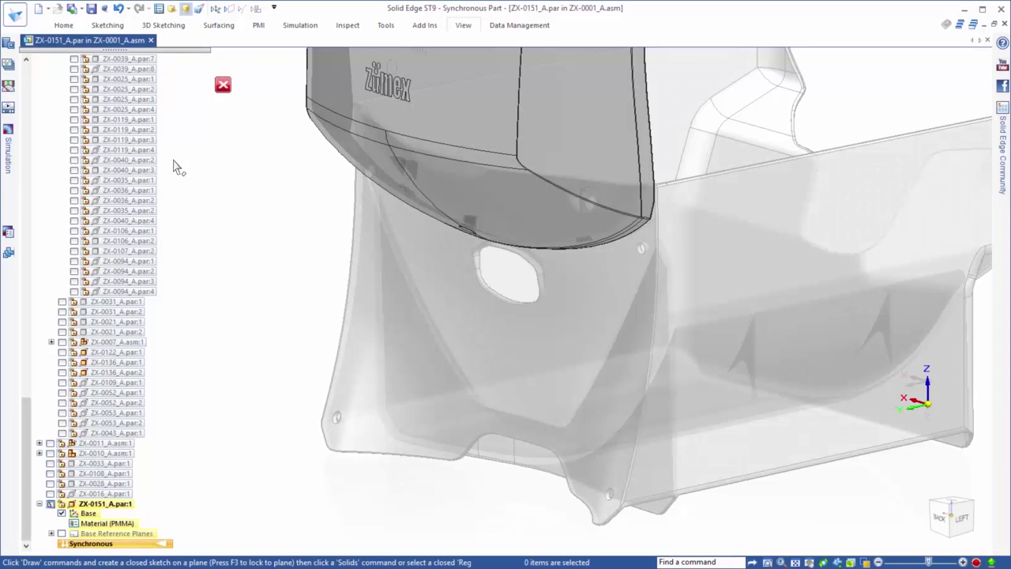
{"action": "left_click", "coordinate": [61, 30]}
Step: Thicken the bin's curved front face, single-face select excluding internal loops, into a solid fascia
{"action": "left_click", "coordinate": [634, 42]}
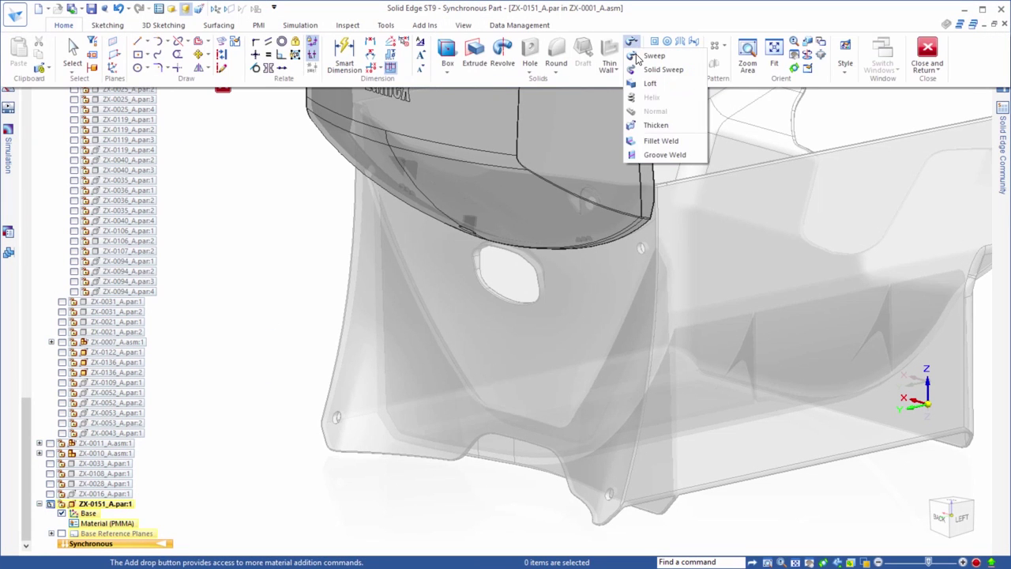
{"action": "left_click", "coordinate": [655, 125]}
{"action": "left_click", "coordinate": [398, 63]}
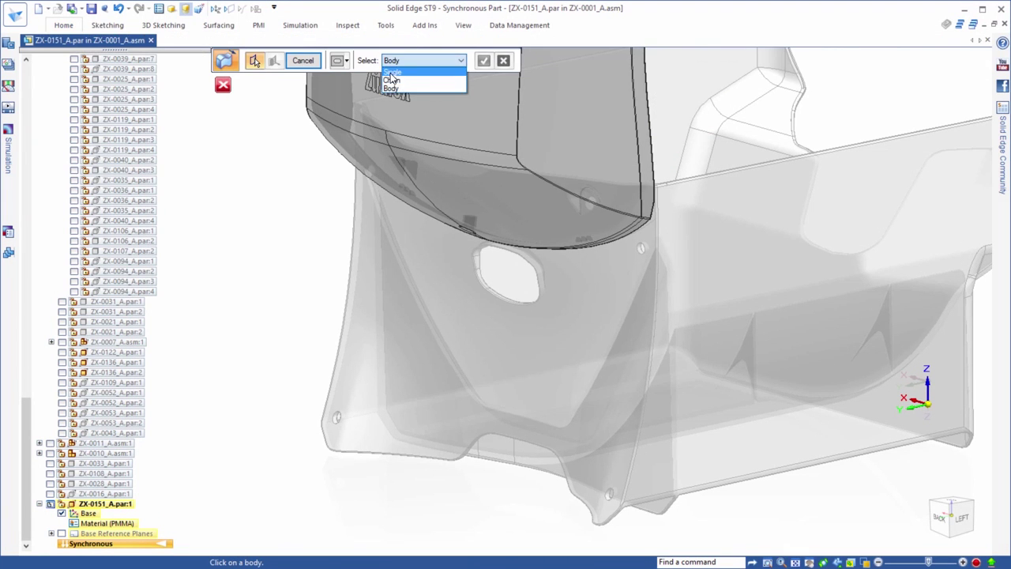
{"action": "left_click", "coordinate": [395, 87]}
{"action": "left_click", "coordinate": [344, 61]}
{"action": "left_click", "coordinate": [348, 92]}
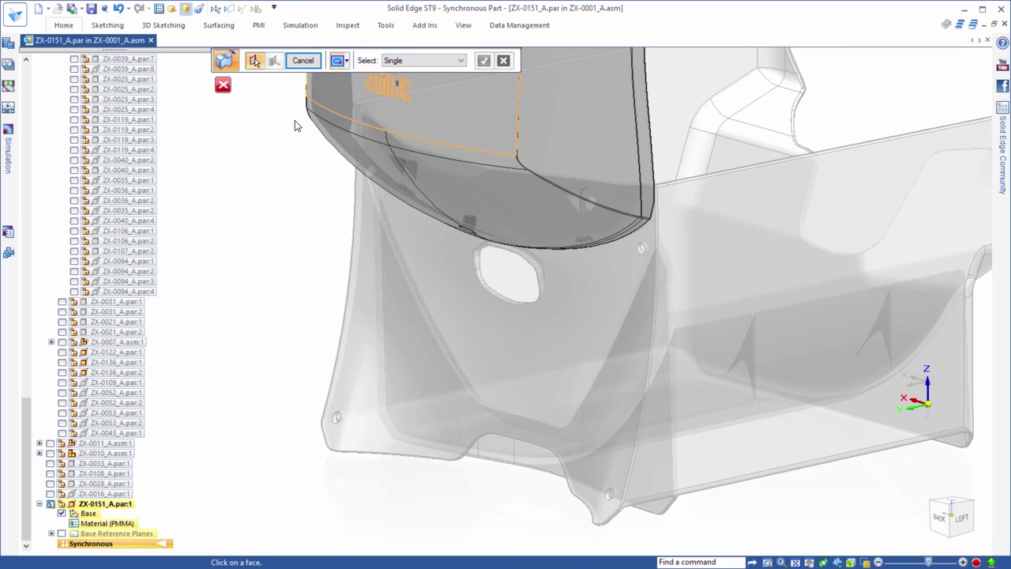
{"action": "left_click", "coordinate": [361, 354]}
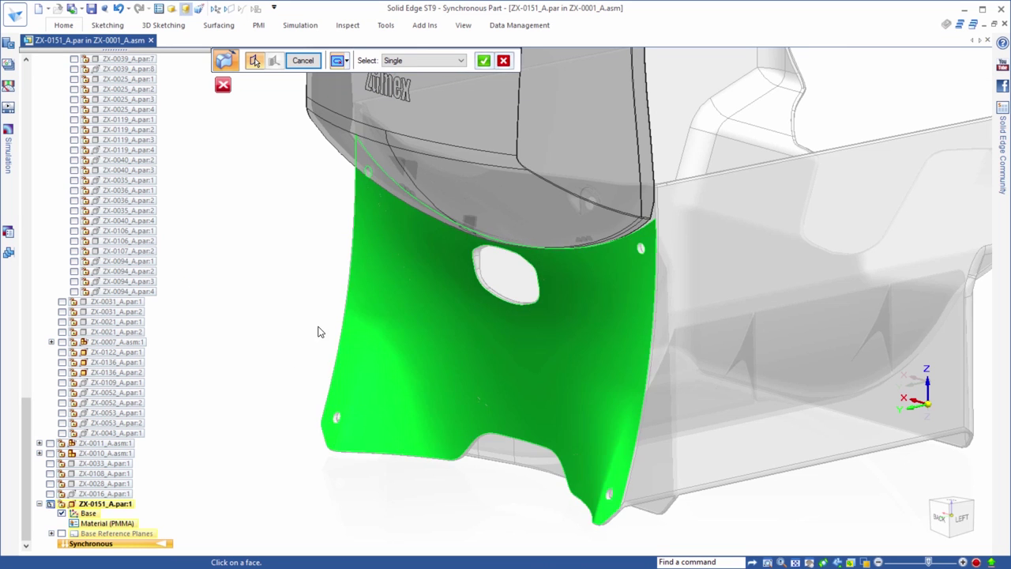
{"action": "right_click", "coordinate": [314, 317]}
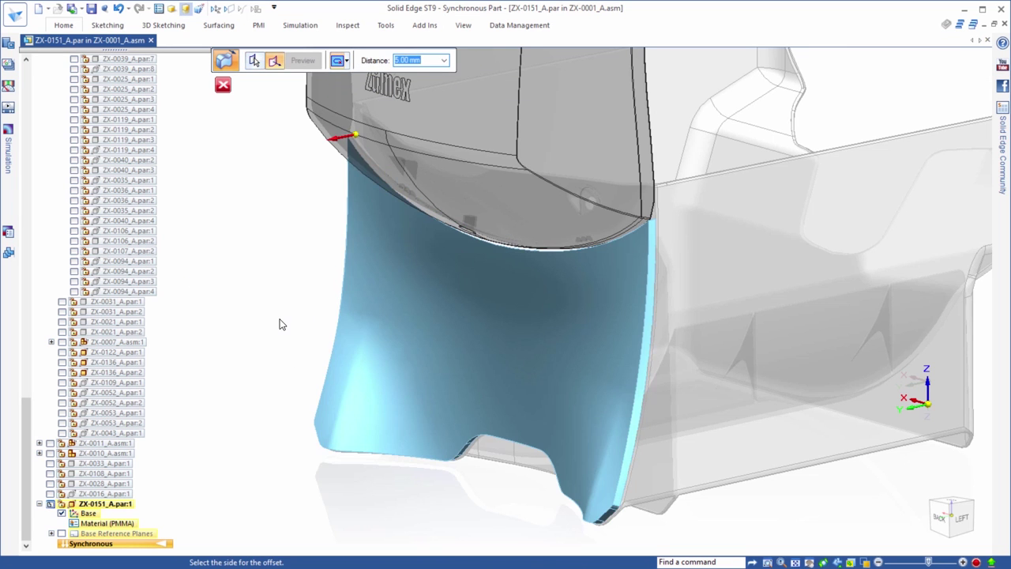
{"action": "left_click", "coordinate": [272, 330]}
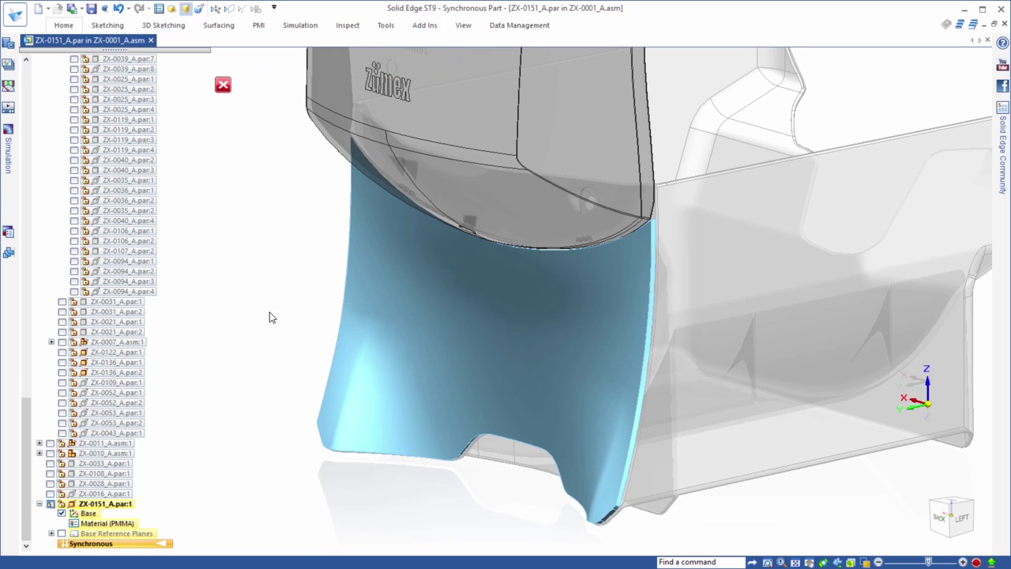
{"action": "key", "text": "Escape"}
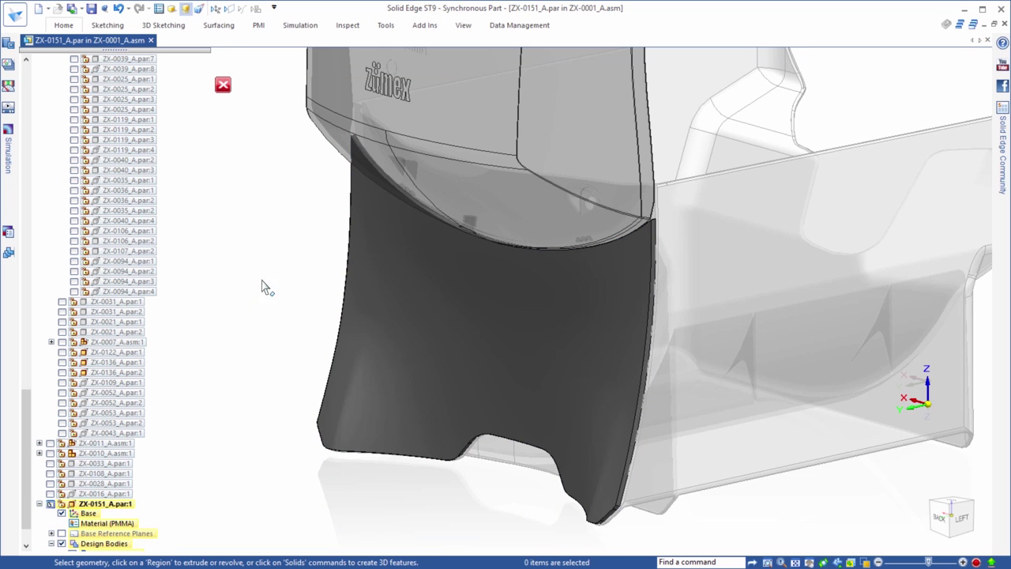
{"action": "mouse_move", "coordinate": [265, 287]}
{"action": "middle_mouse_down"}
{"action": "mouse_move", "coordinate": [379, 261]}
{"action": "mouse_move", "coordinate": [406, 142]}
{"action": "mouse_move", "coordinate": [354, 187]}
{"action": "mouse_move", "coordinate": [242, 135]}
{"action": "mouse_move", "coordinate": [63, 28]}
{"action": "middle_mouse_up"}
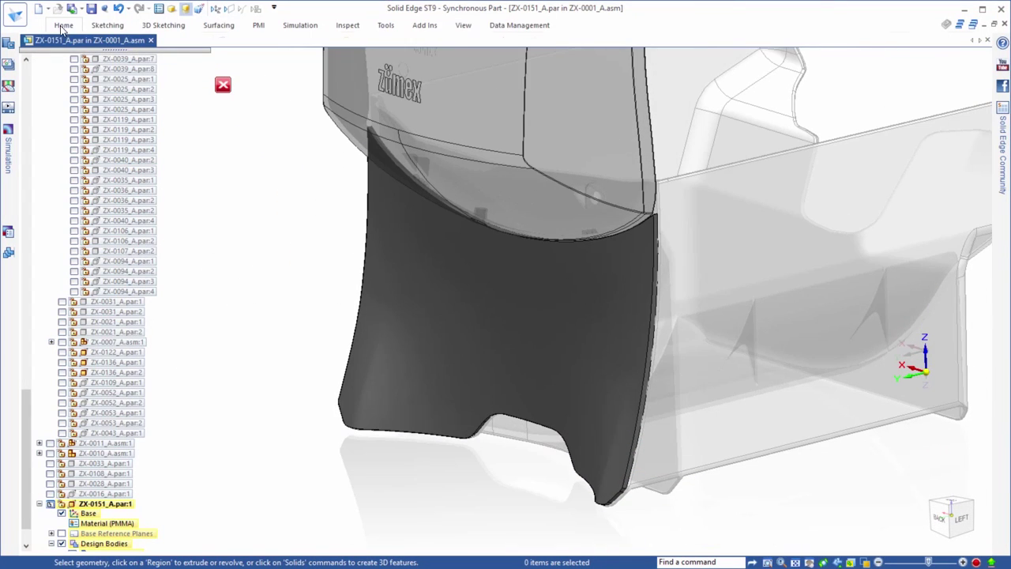
Step: Add a new design body and hide Design Body_1
{"action": "left_click", "coordinate": [63, 28]}
{"action": "left_click", "coordinate": [619, 64]}
{"action": "left_click", "coordinate": [642, 79]}
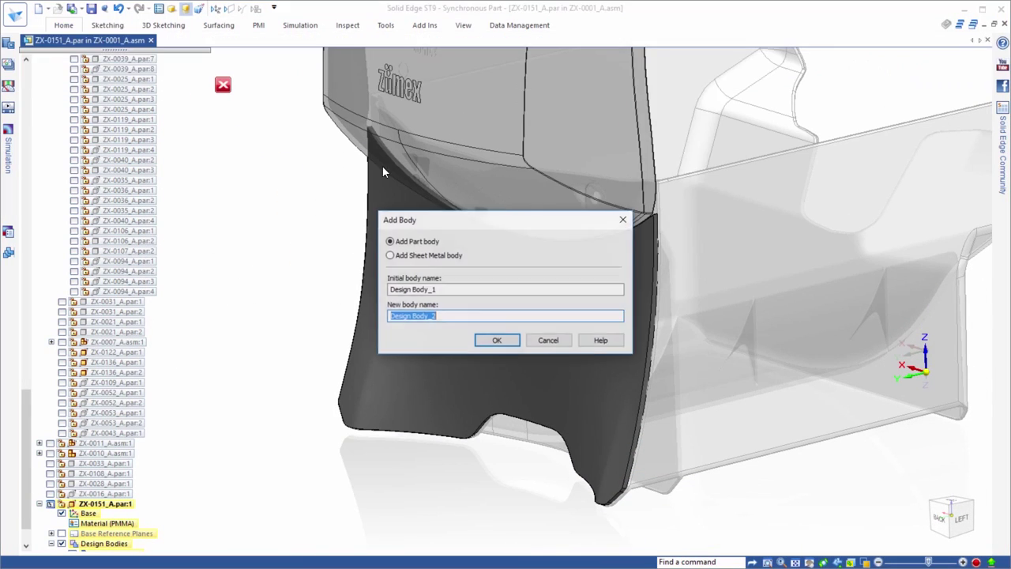
{"action": "left_click", "coordinate": [496, 339]}
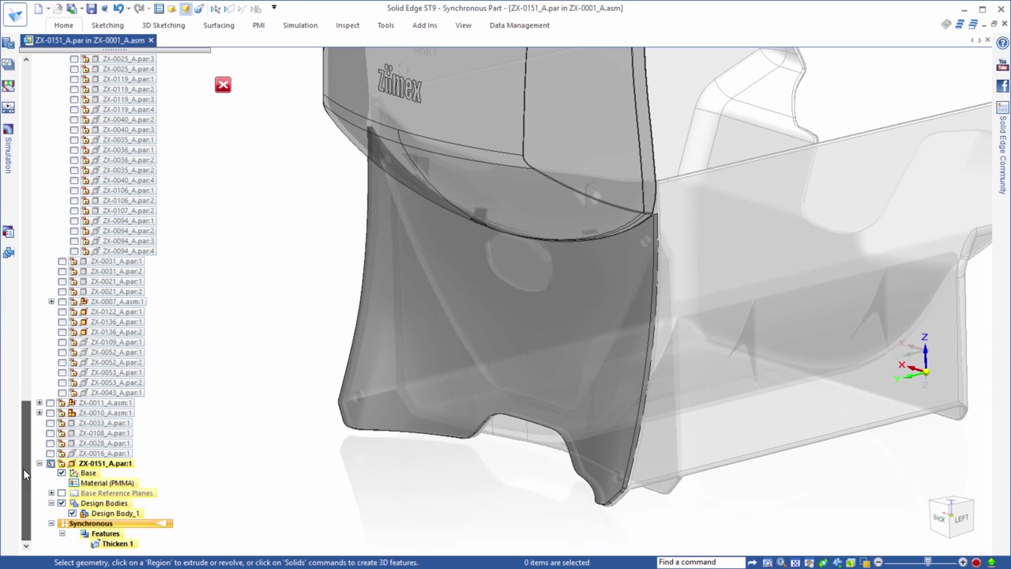
{"action": "left_click", "coordinate": [72, 513]}
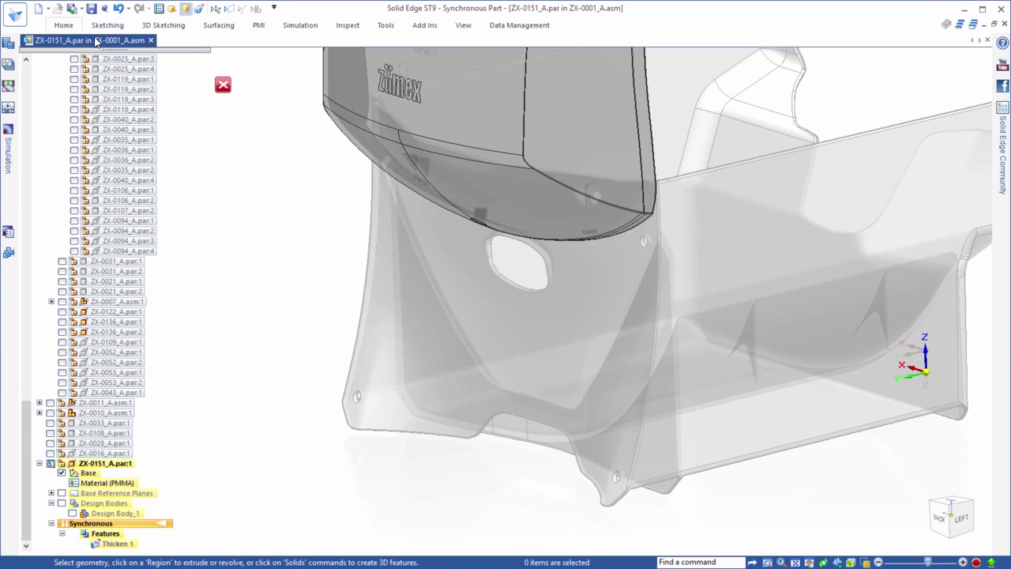
Step: Thicken only the panel face's internal loops by 5 mm to form plugs
{"action": "left_click", "coordinate": [63, 25]}
{"action": "left_click", "coordinate": [632, 41]}
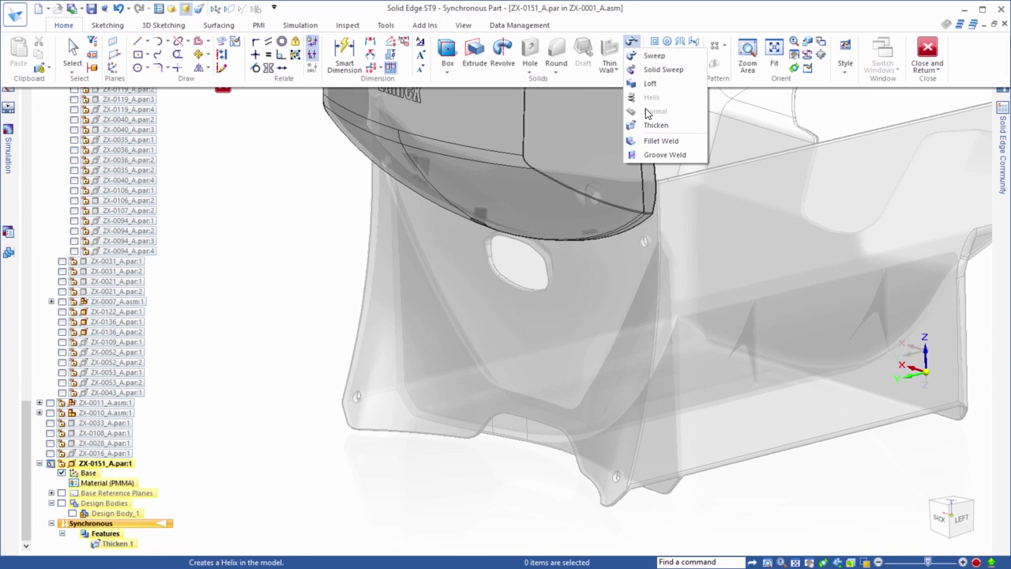
{"action": "left_click", "coordinate": [656, 125]}
{"action": "left_click", "coordinate": [452, 61]}
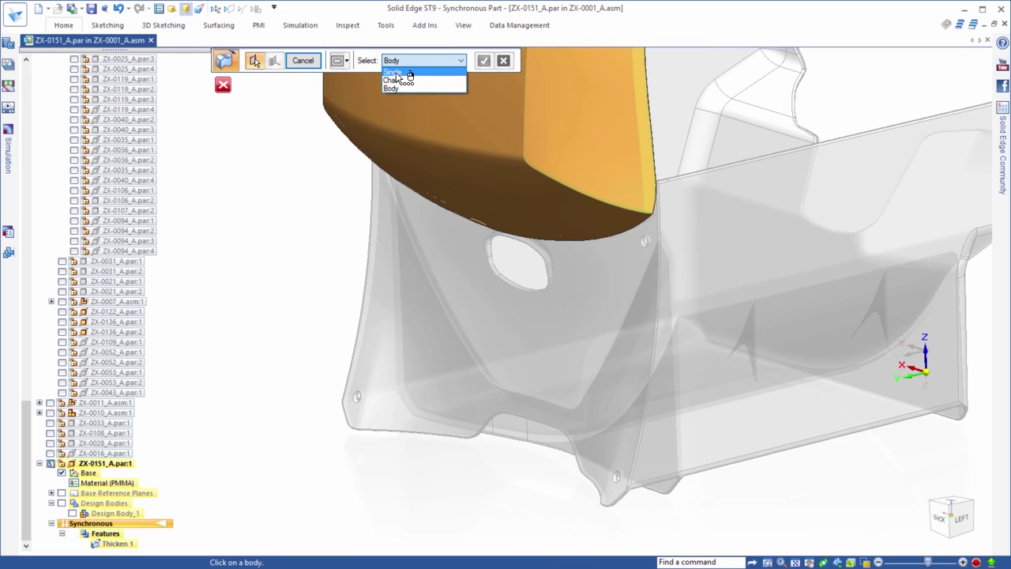
{"action": "left_click", "coordinate": [398, 74]}
{"action": "left_click", "coordinate": [346, 62]}
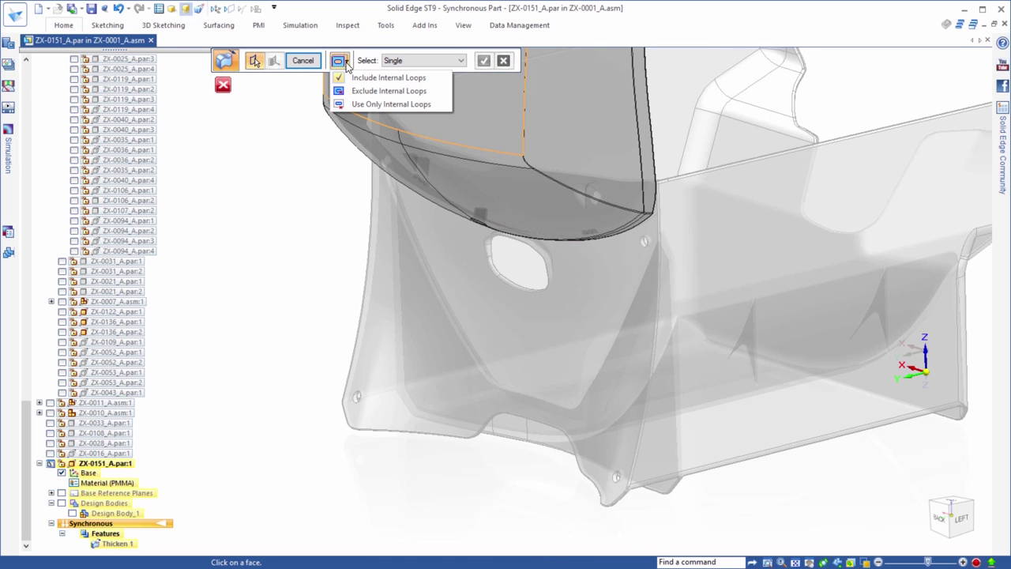
{"action": "left_click", "coordinate": [365, 105]}
{"action": "left_click", "coordinate": [378, 317]}
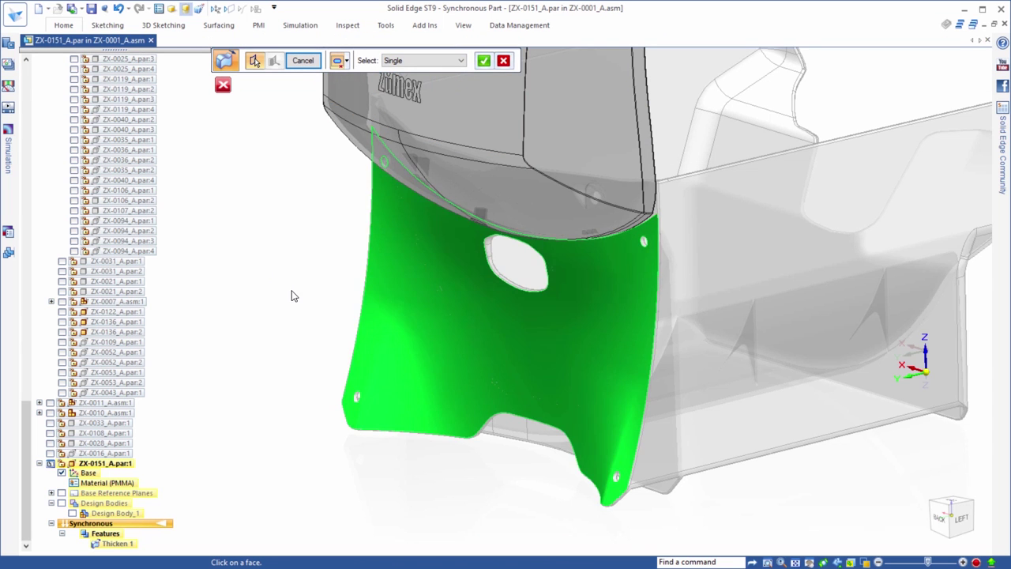
{"action": "key", "text": "Return"}
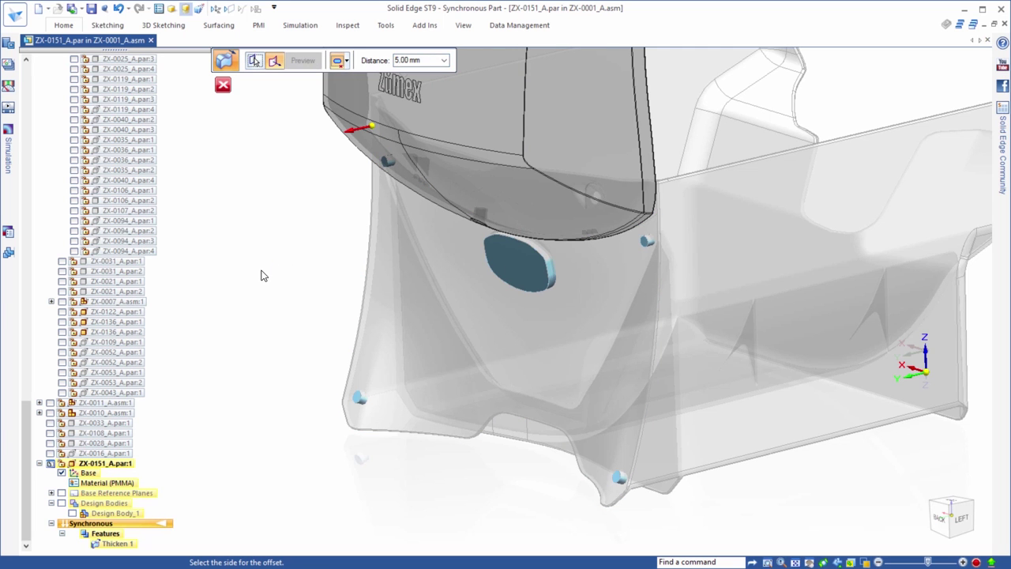
{"action": "left_click", "coordinate": [264, 276]}
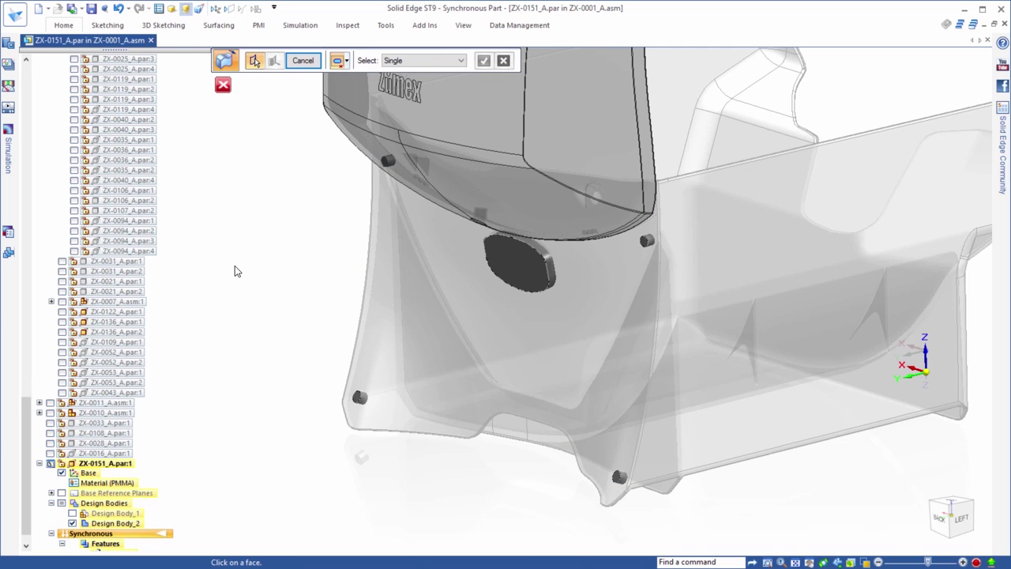
Step: Show Design Body_1 again and union Design Body_2 into it as the target
{"action": "key", "text": "Escape"}
{"action": "left_click", "coordinate": [72, 514]}
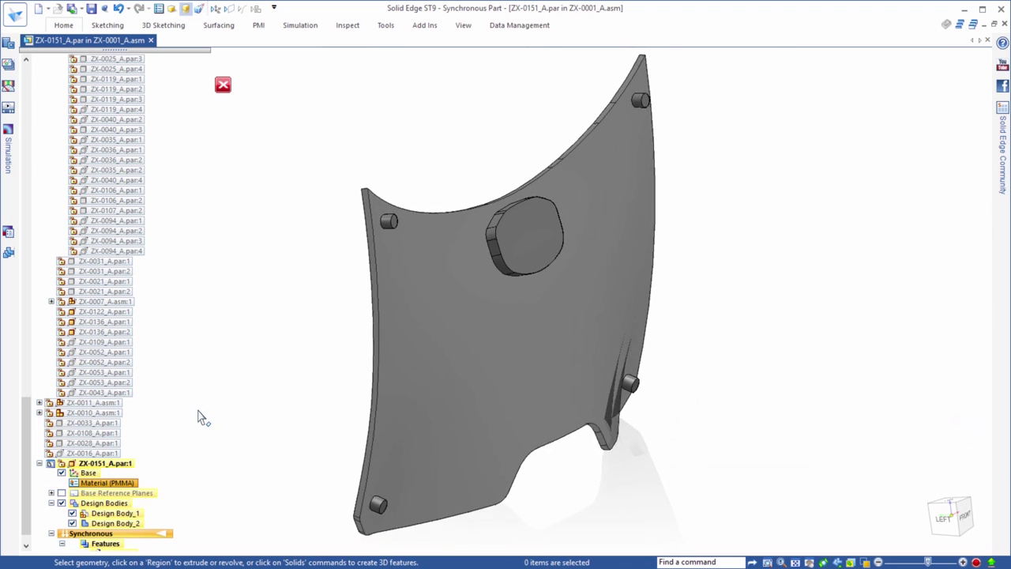
{"action": "left_click", "coordinate": [73, 31]}
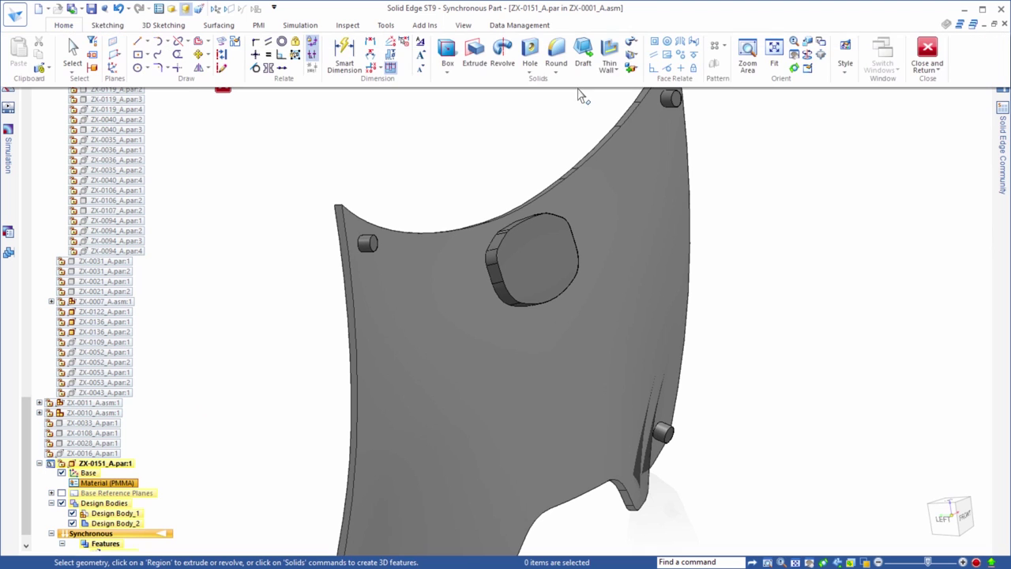
{"action": "left_click", "coordinate": [632, 68]}
{"action": "left_click", "coordinate": [642, 126]}
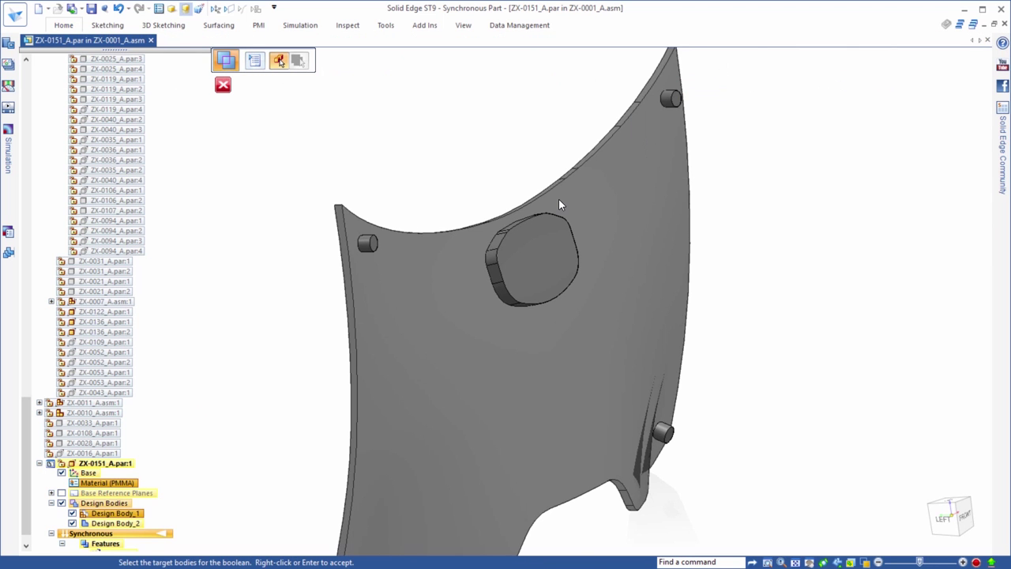
{"action": "left_click", "coordinate": [559, 199]}
{"action": "left_click", "coordinate": [548, 240]}
{"action": "right_click", "coordinate": [414, 155]}
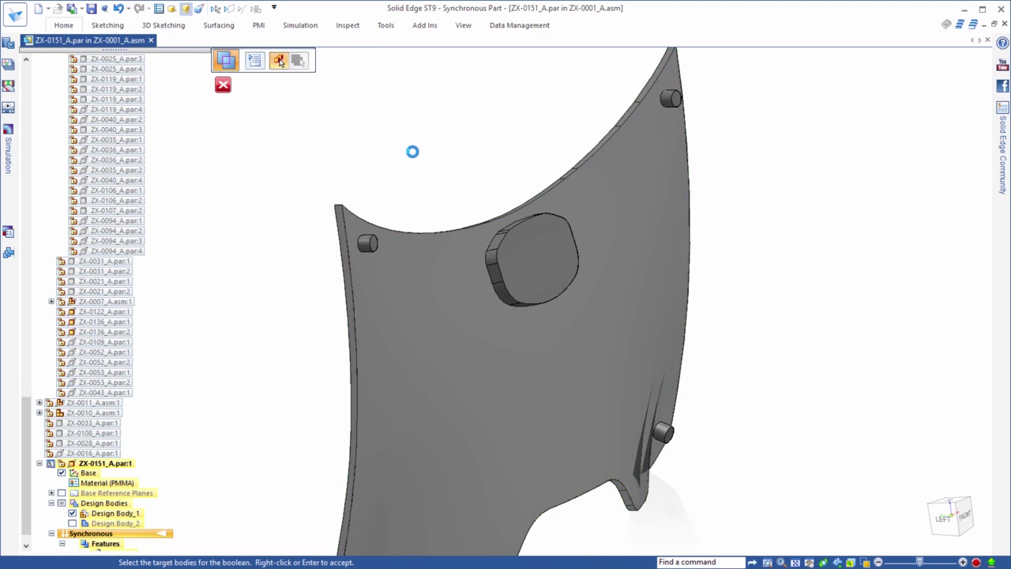
{"action": "key", "text": "Escape"}
{"action": "key", "text": "ctrl+l"}
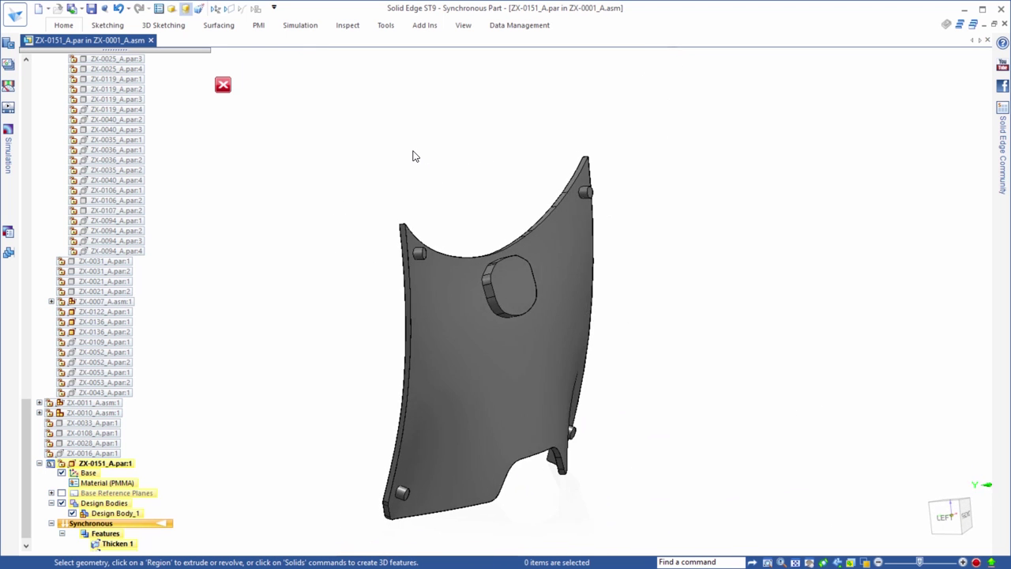
Step: Push the oval boss face back 10 mm and return to the assembly
{"action": "left_click", "coordinate": [502, 243]}
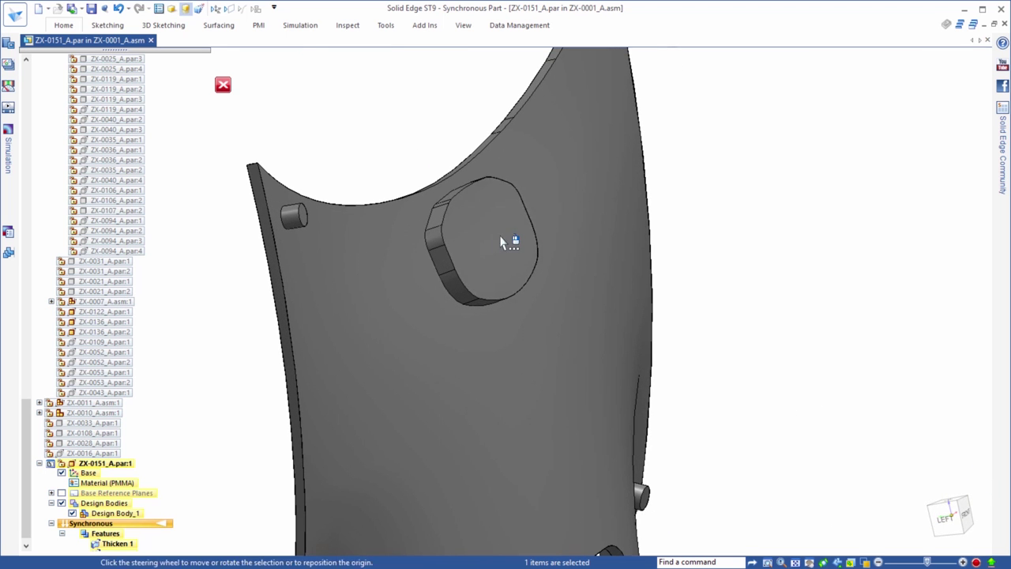
{"action": "left_click", "coordinate": [500, 235]}
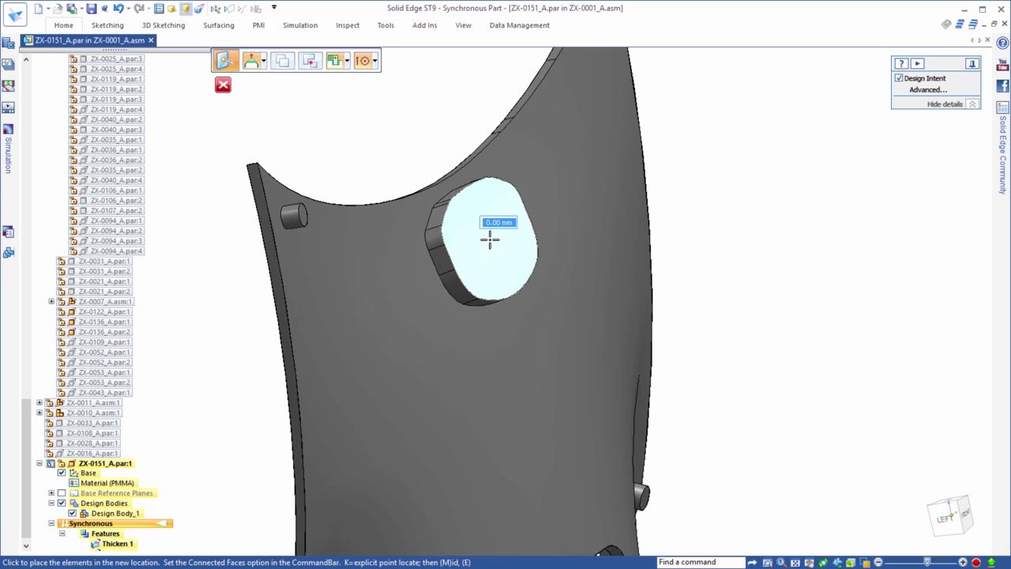
{"action": "type", "text": "10"}
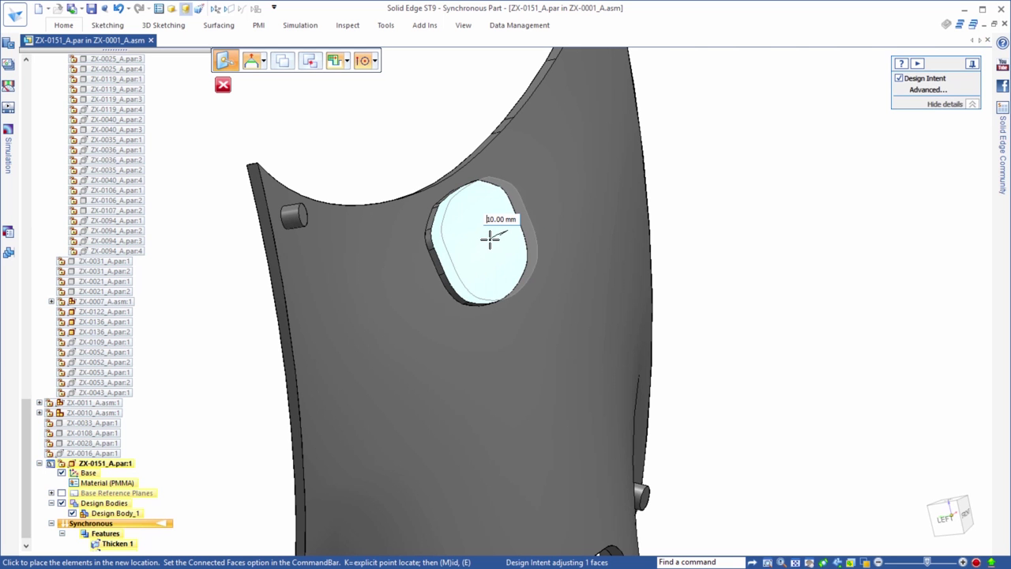
{"action": "key", "text": "Return"}
{"action": "key", "text": "ctrl+i"}
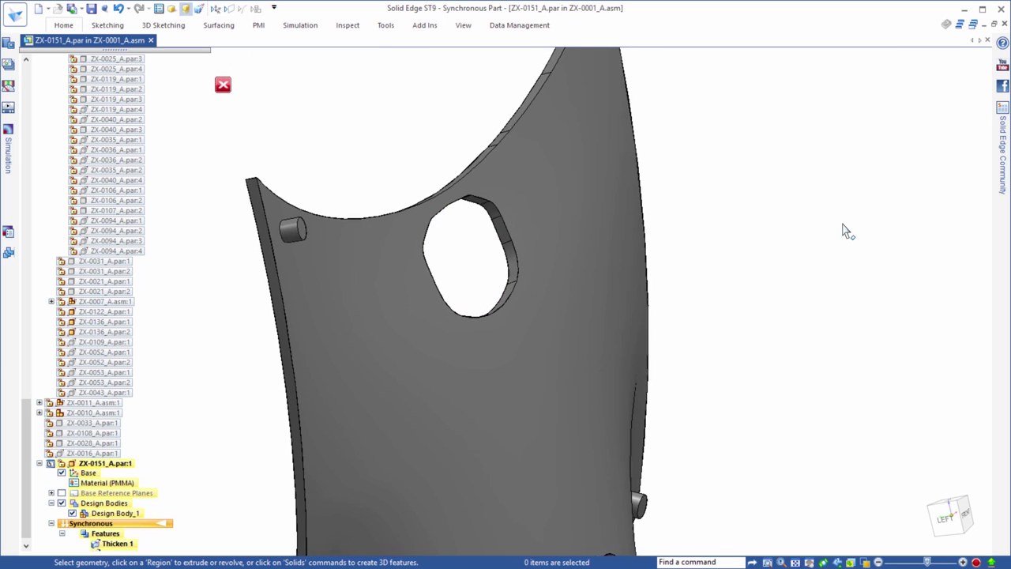
{"action": "left_click", "coordinate": [223, 85]}
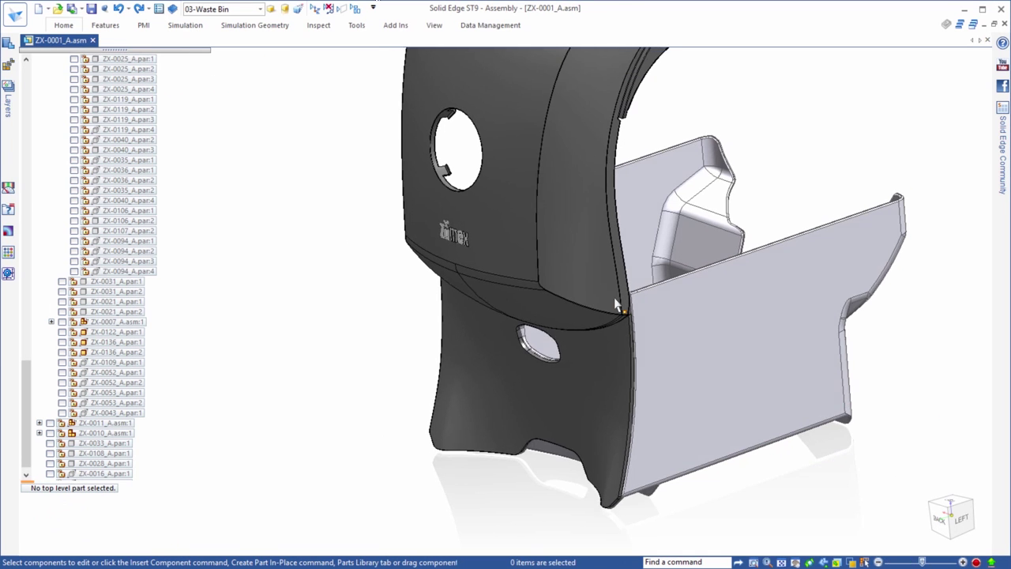
{"action": "mouse_move", "coordinate": [524, 440]}
{"action": "middle_mouse_down"}
{"action": "mouse_move", "coordinate": [342, 371]}
{"action": "mouse_move", "coordinate": [564, 68]}
{"action": "mouse_move", "coordinate": [553, 94]}
{"action": "middle_mouse_up"}
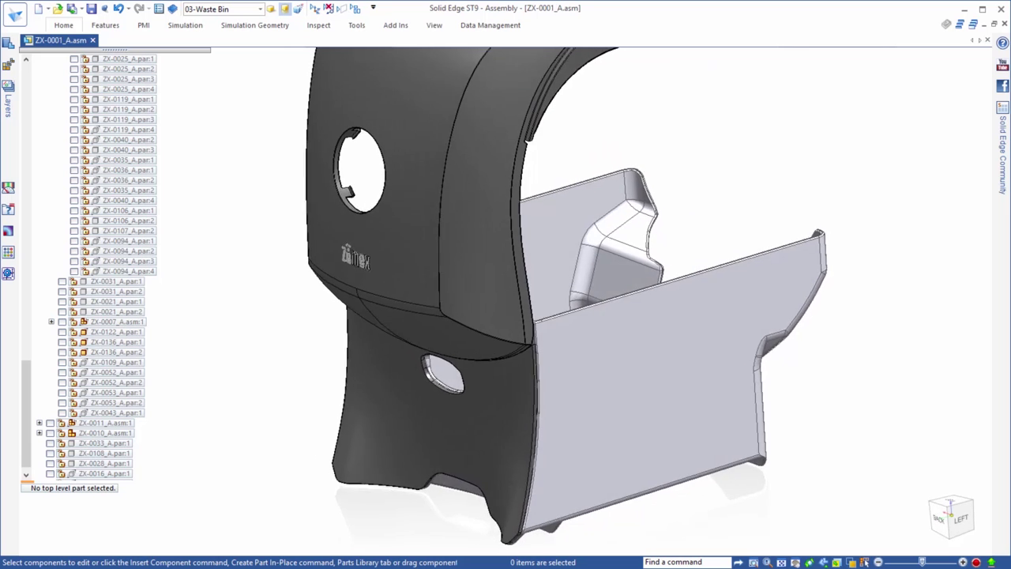
{"action": "scroll", "coordinate": [506, 284], "scroll_direction": "down", "scroll_amount": 3}
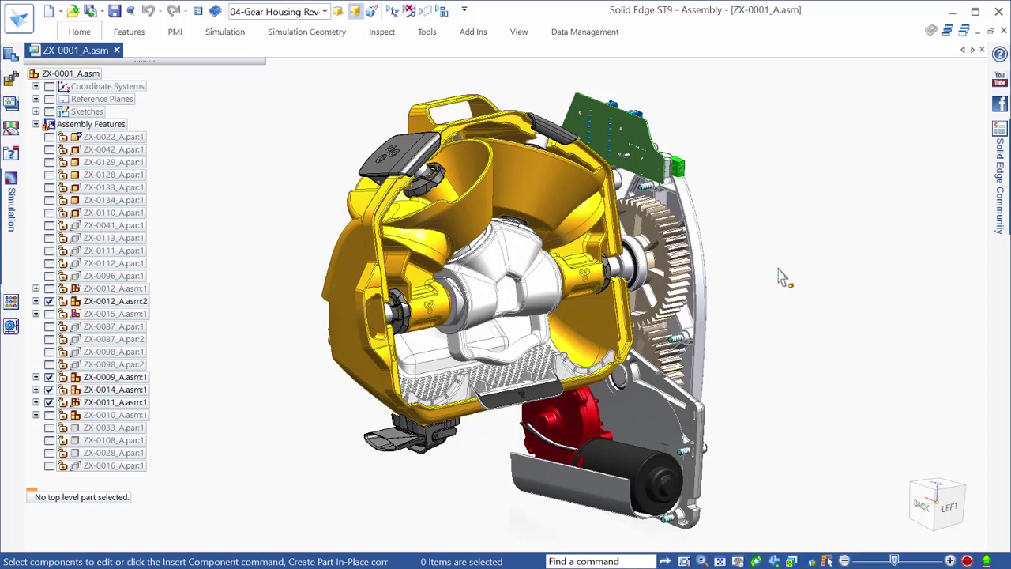
Step: Edit ZX-0017_B.par in place and display its tool body from the right side
{"action": "left_click", "coordinate": [534, 296]}
{"action": "double_click", "coordinate": [585, 298]}
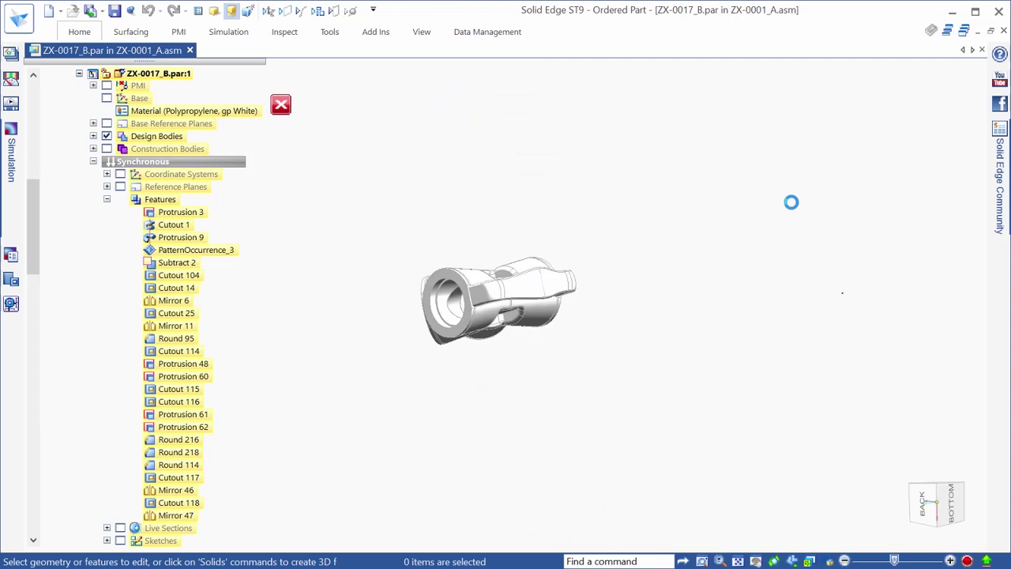
{"action": "scroll", "coordinate": [395, 154], "scroll_direction": "up", "scroll_amount": 2}
{"action": "scroll", "coordinate": [363, 158], "scroll_direction": "up", "scroll_amount": 2}
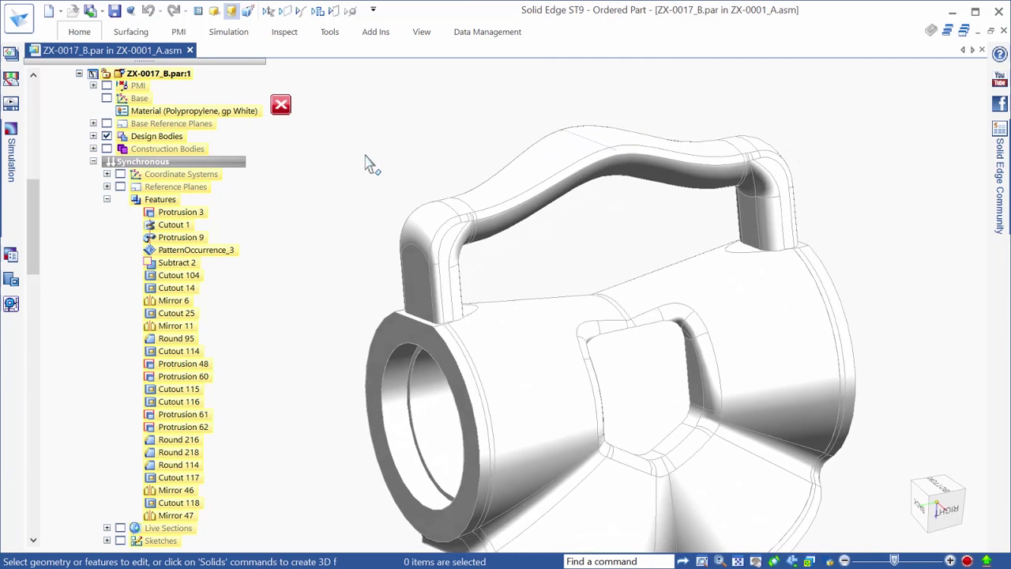
{"action": "scroll", "coordinate": [367, 162], "scroll_direction": "up", "scroll_amount": 2}
{"action": "left_click_drag", "start_coordinate": [37, 245], "coordinate": [7, 384]}
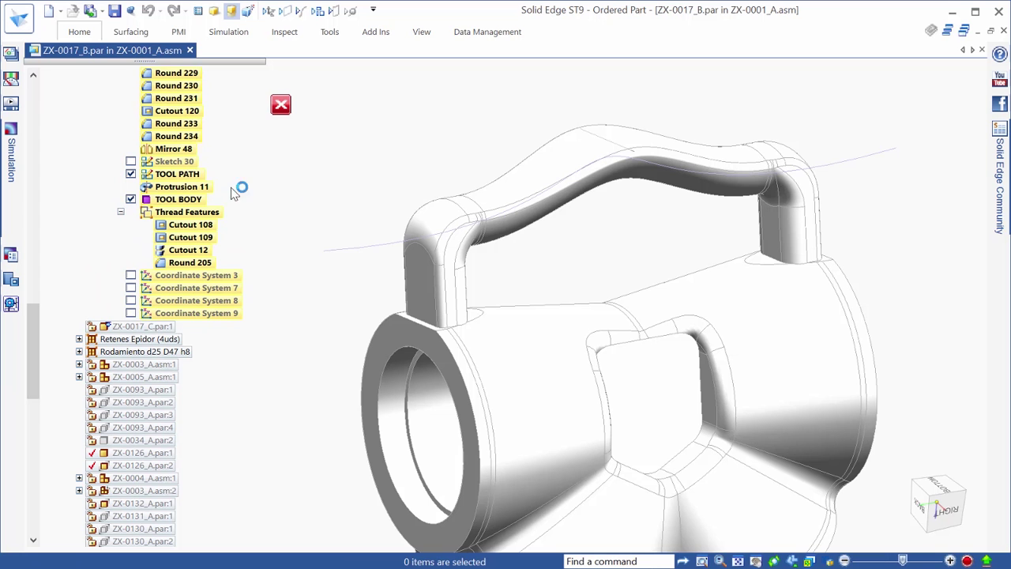
{"action": "key", "text": "ctrl+r"}
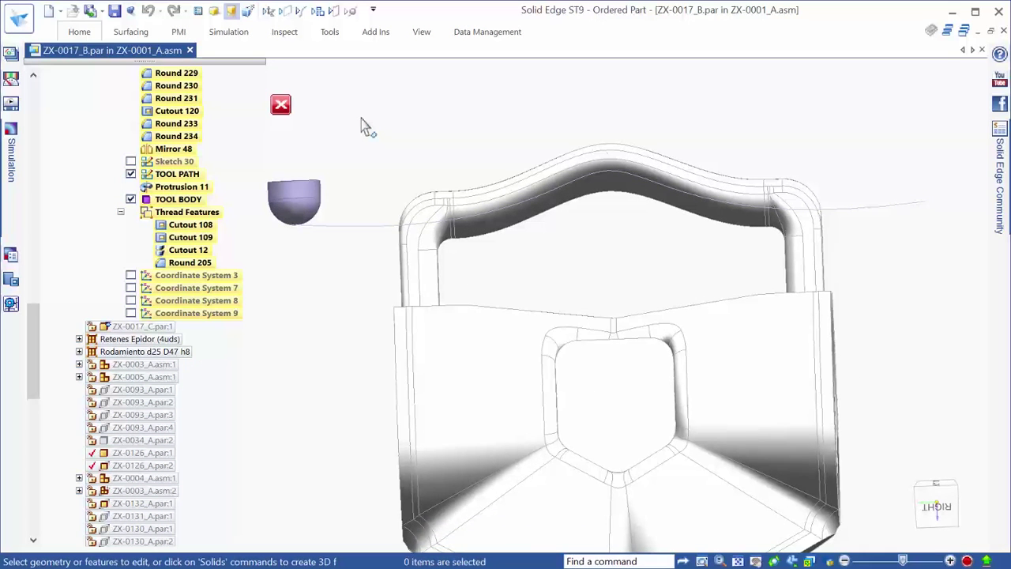
Step: Start a Swept Cutout on ZX-0017_B using the handle curve as the tool path
{"action": "key", "text": "ctrl+i"}
{"action": "left_click", "coordinate": [89, 32]}
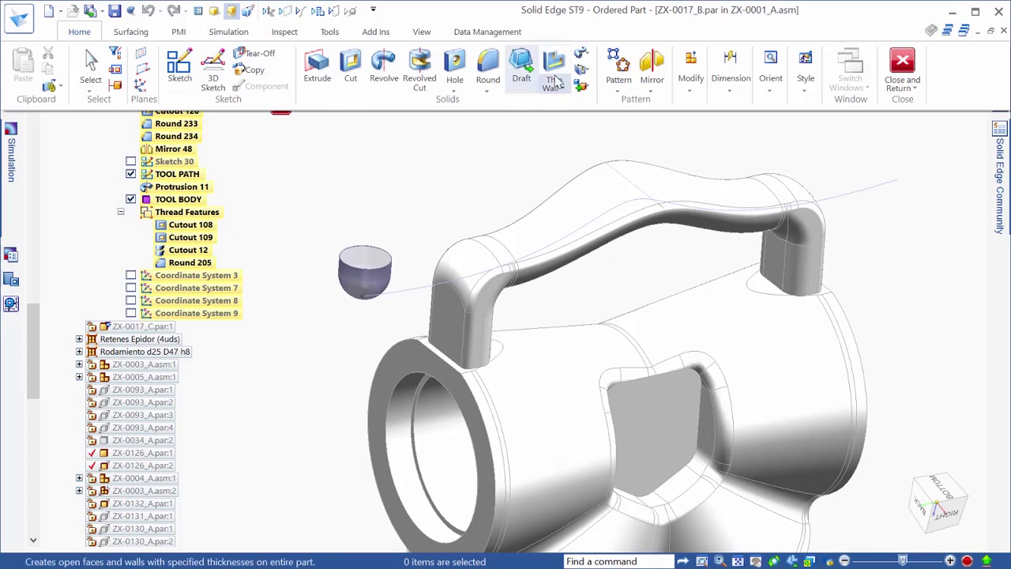
{"action": "left_click", "coordinate": [583, 79]}
{"action": "left_click", "coordinate": [599, 102]}
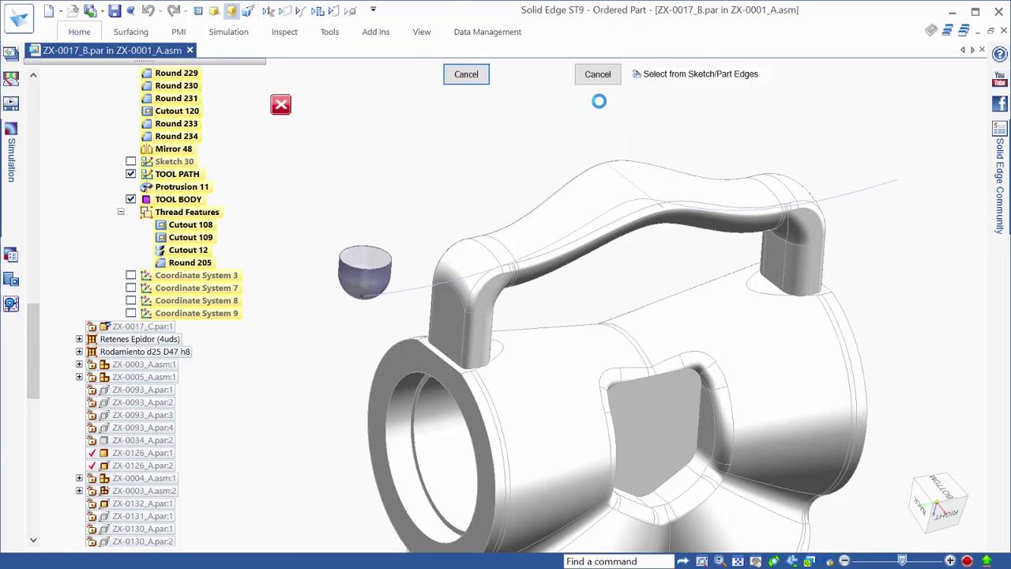
{"action": "left_click", "coordinate": [435, 282]}
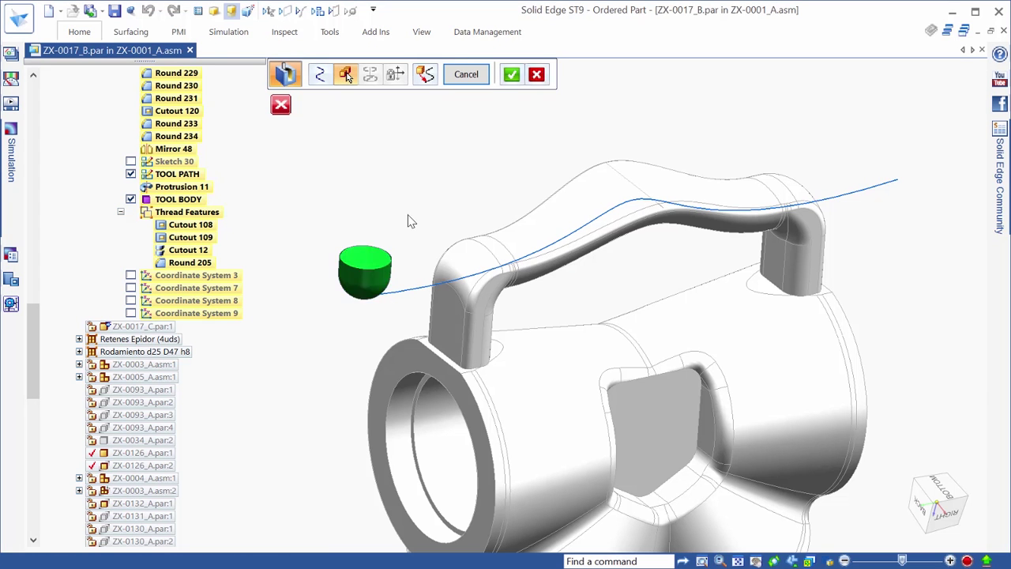
Step: Sweep the cylinder tool body to cut Cutout 32, then hide TOOL PATH and TOOL BODY
{"action": "left_click", "coordinate": [378, 269]}
{"action": "left_click", "coordinate": [371, 267]}
{"action": "right_click", "coordinate": [400, 235]}
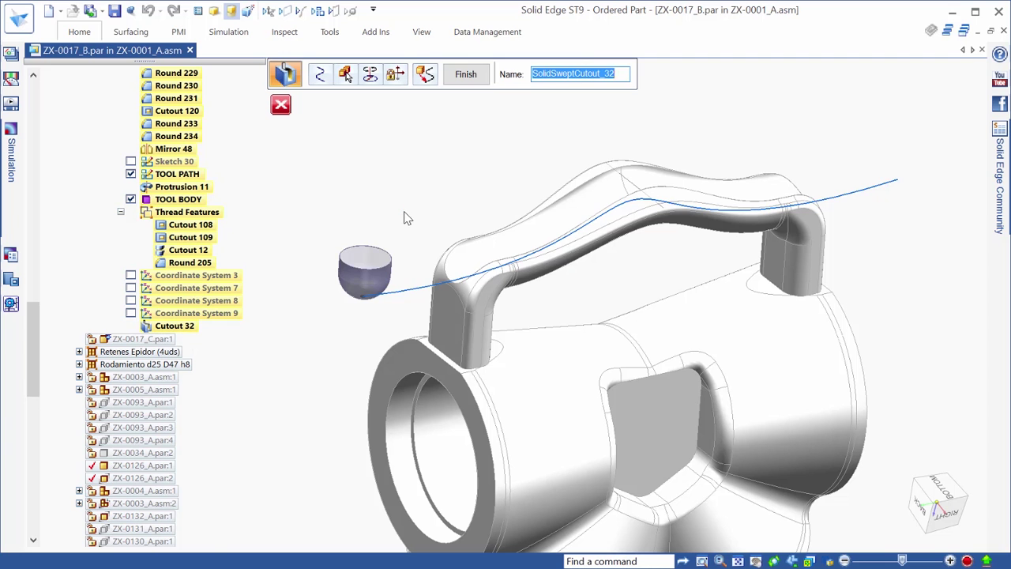
{"action": "right_click", "coordinate": [407, 218]}
{"action": "key", "text": "Escape"}
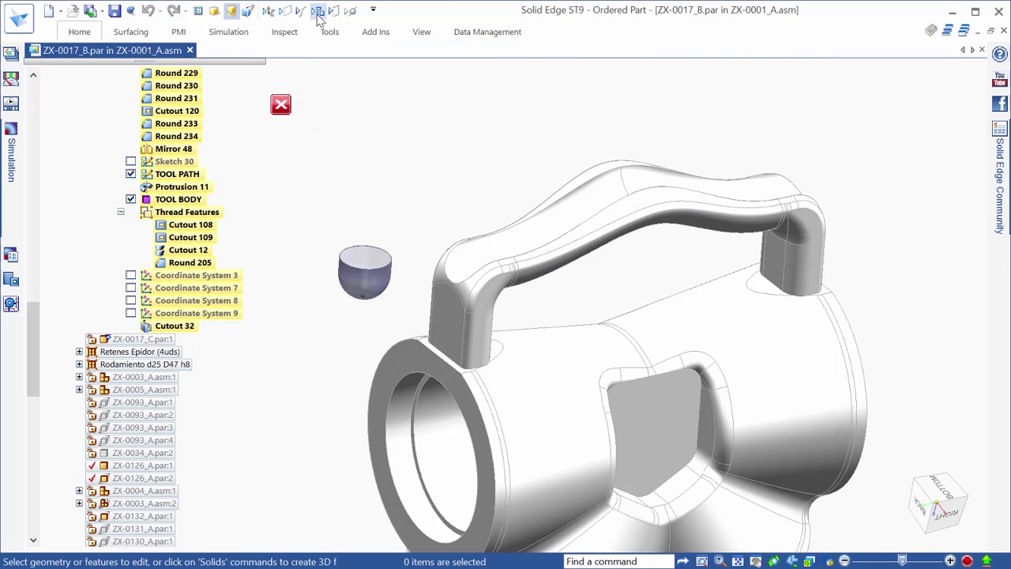
{"action": "left_click", "coordinate": [317, 14]}
{"action": "left_click", "coordinate": [131, 200]}
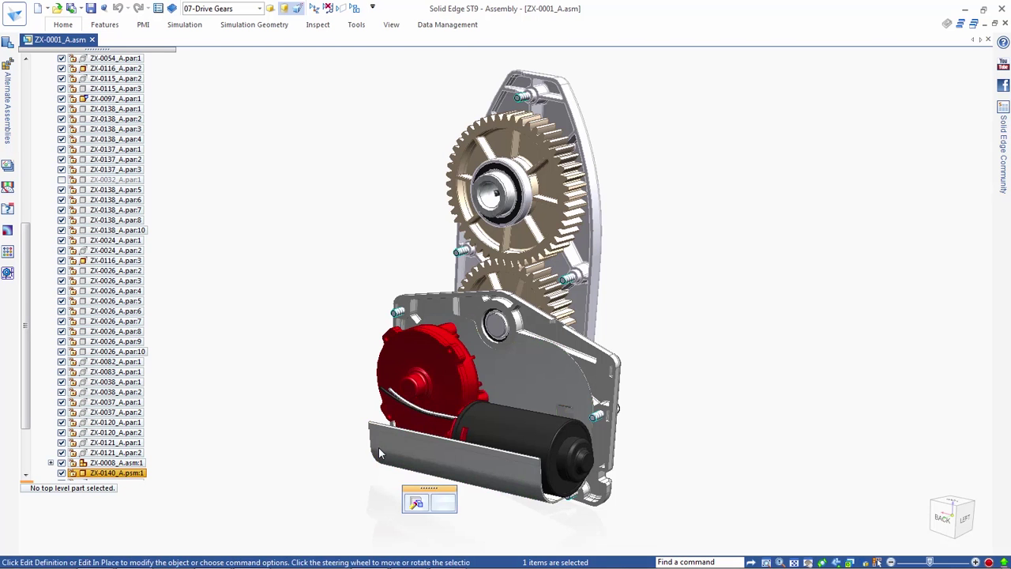
Step: Open ZX-0140_A.psm and flatten it from its large face and edge, accepting the overlap warning
{"action": "right_click", "coordinate": [378, 447]}
{"action": "left_click", "coordinate": [409, 302]}
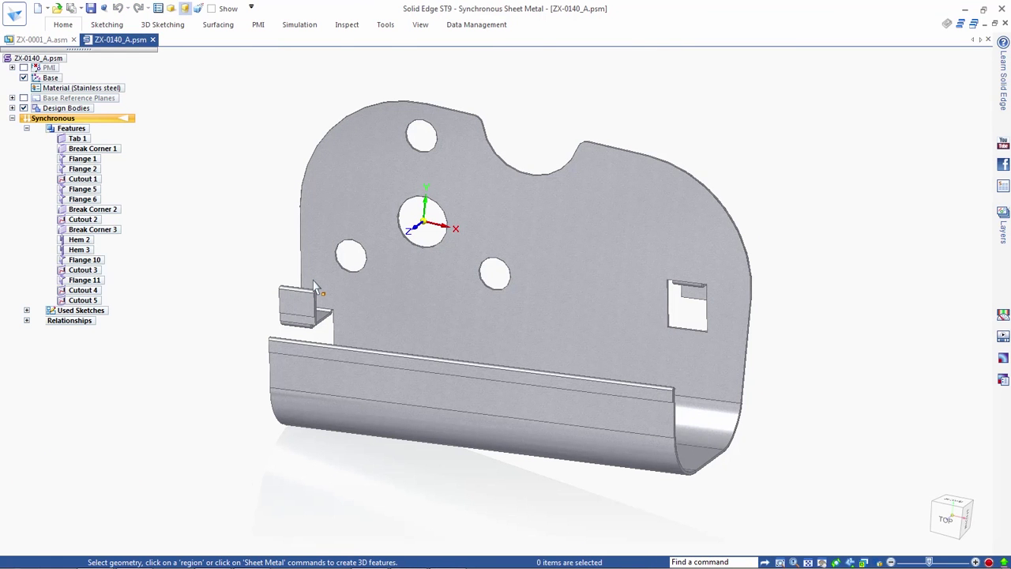
{"action": "left_click", "coordinate": [385, 25]}
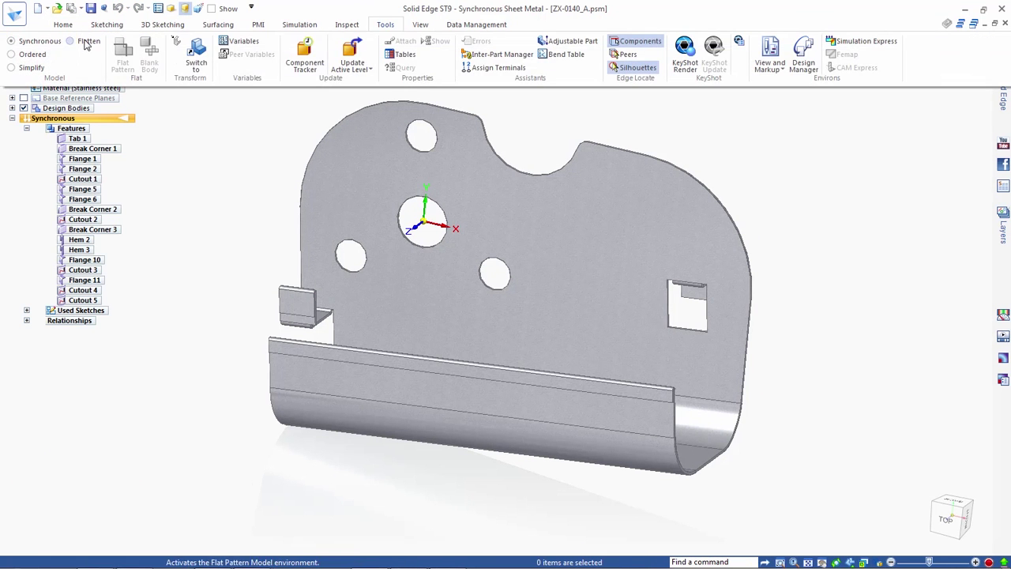
{"action": "left_click", "coordinate": [197, 52]}
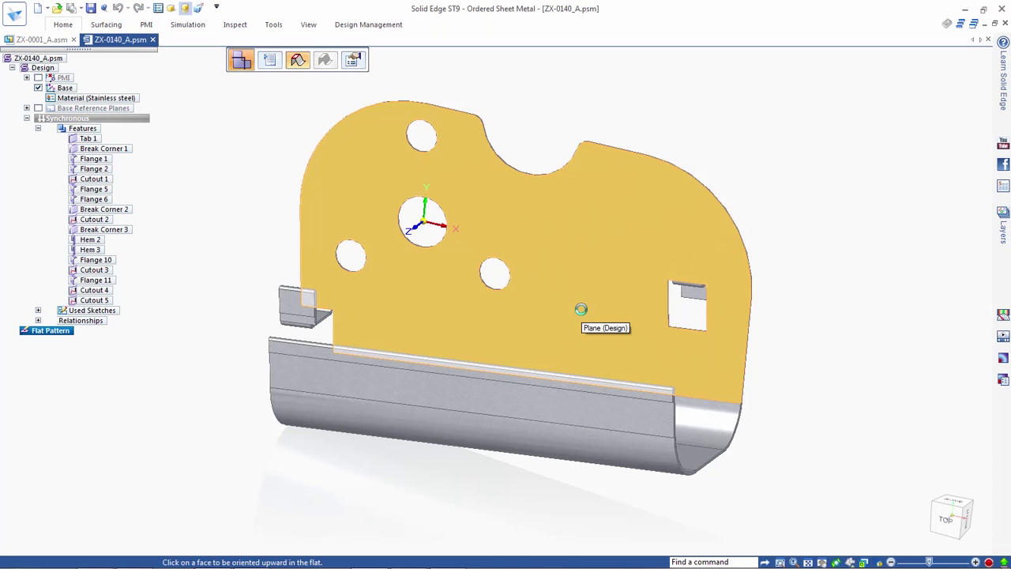
{"action": "left_click", "coordinate": [582, 314]}
{"action": "left_click", "coordinate": [708, 402]}
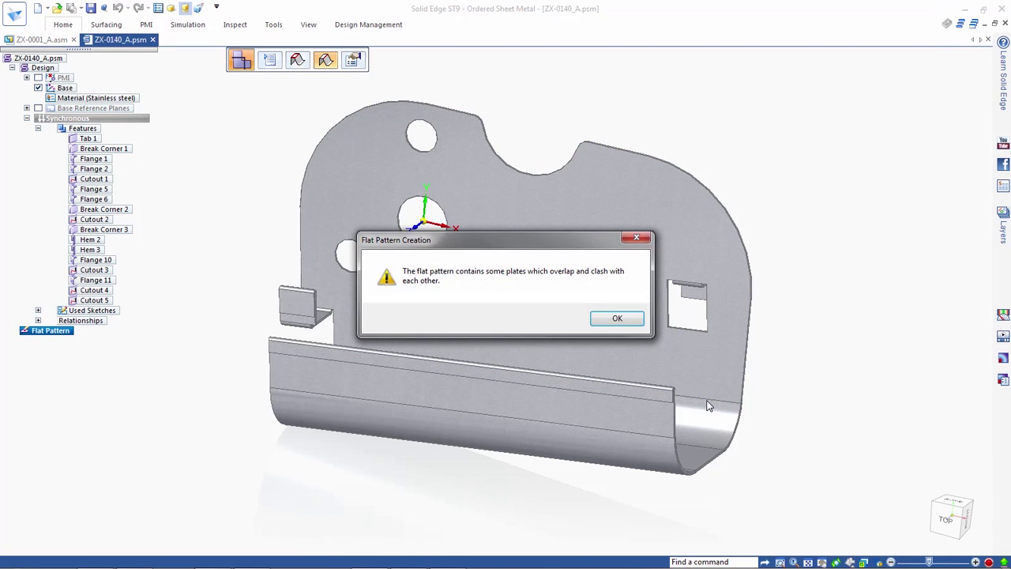
{"action": "left_click", "coordinate": [605, 319]}
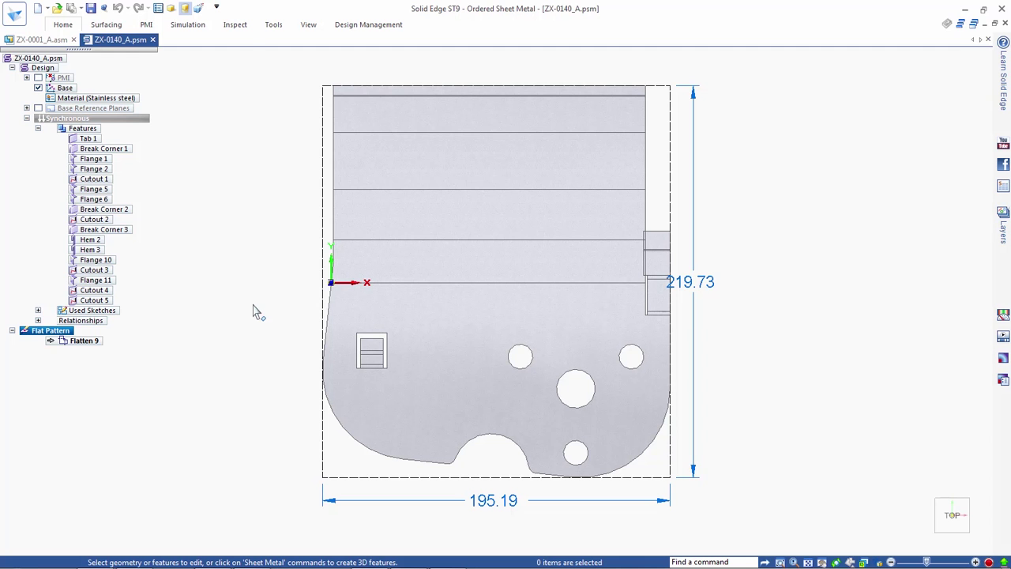
{"action": "left_click", "coordinate": [235, 27]}
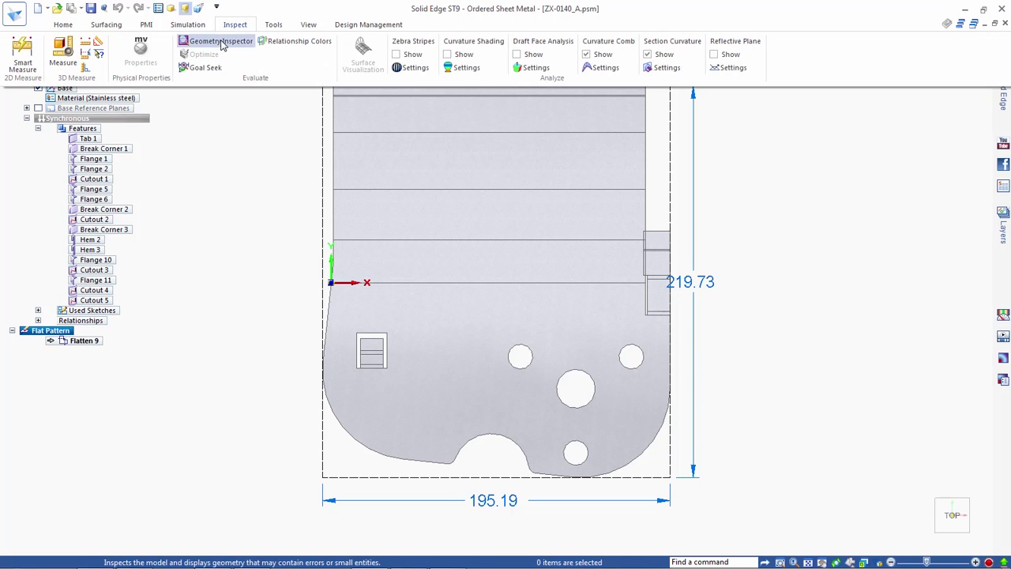
{"action": "left_click", "coordinate": [222, 39]}
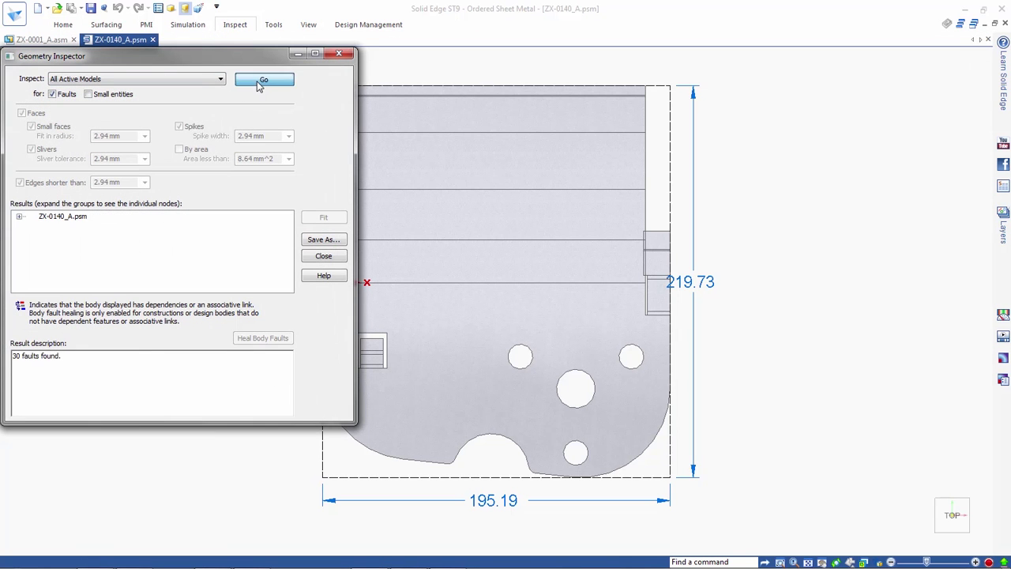
{"action": "left_click", "coordinate": [79, 218]}
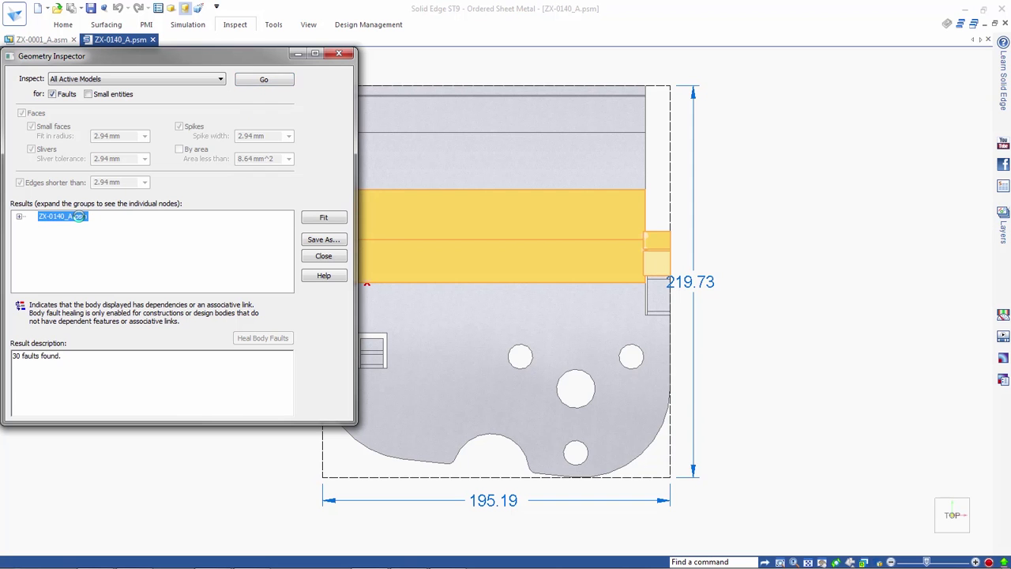
{"action": "left_click", "coordinate": [337, 55]}
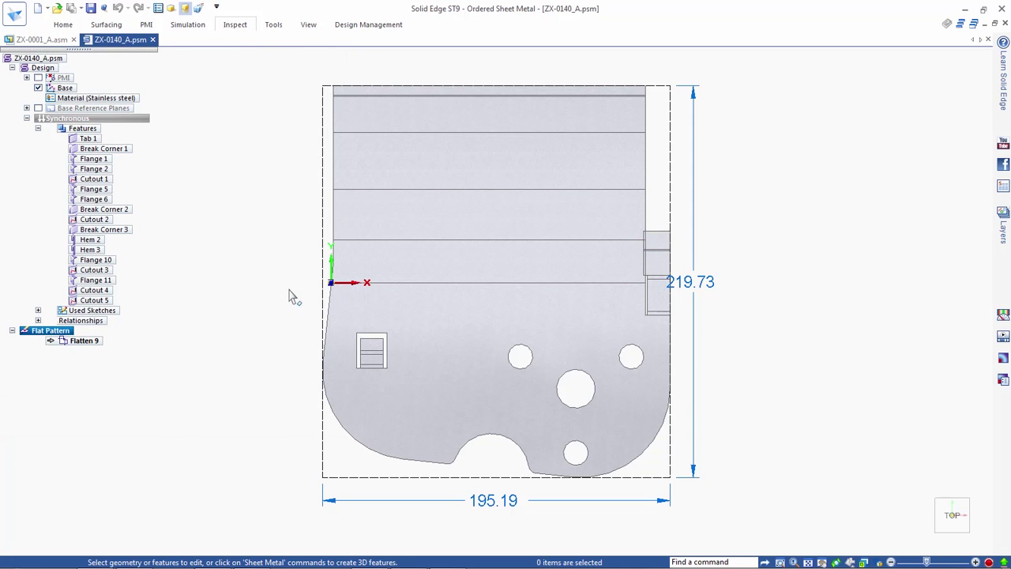
Step: In the synchronous 3D model, move the small bent tab's flange slightly along its axis
{"action": "double_click", "coordinate": [140, 124]}
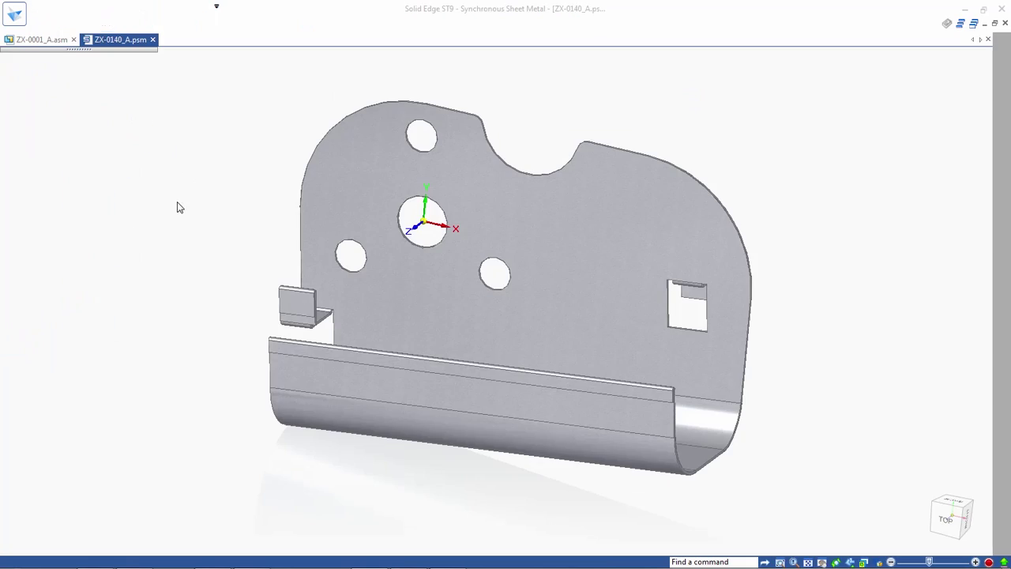
{"action": "scroll", "coordinate": [276, 312], "scroll_direction": "up", "scroll_amount": 3}
{"action": "scroll", "coordinate": [277, 312], "scroll_direction": "up", "scroll_amount": 2}
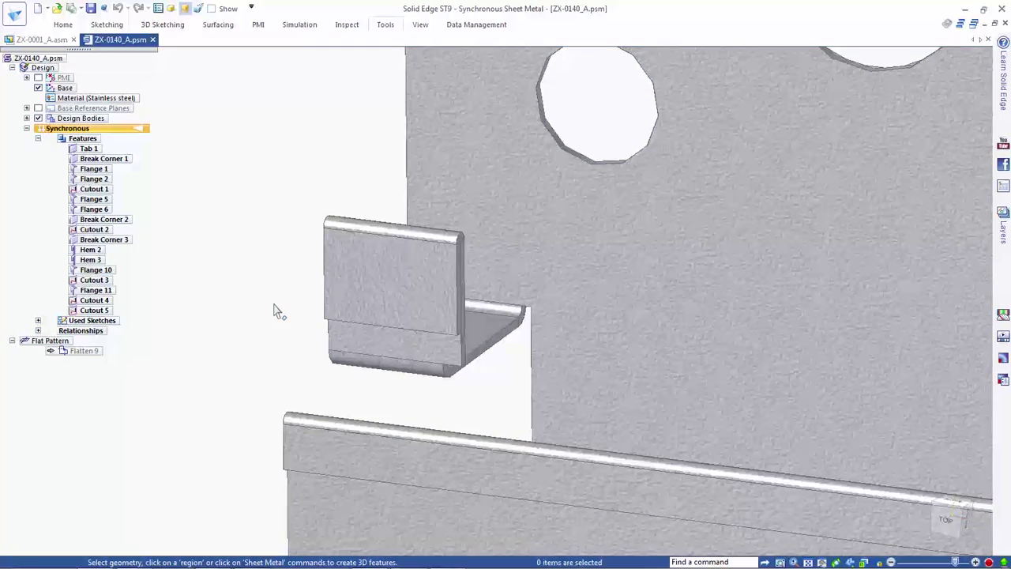
{"action": "left_click", "coordinate": [463, 348]}
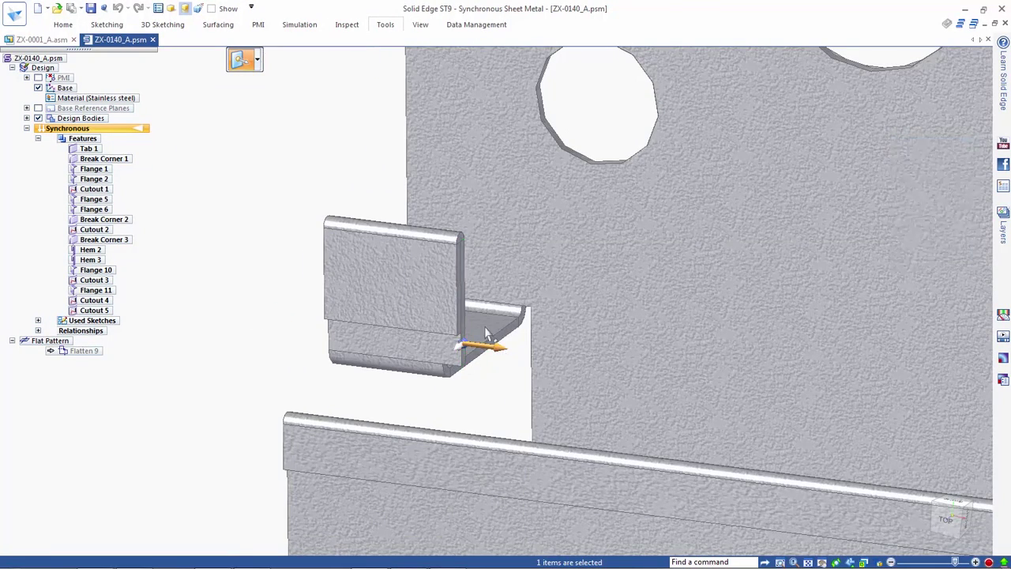
{"action": "left_click", "coordinate": [487, 340]}
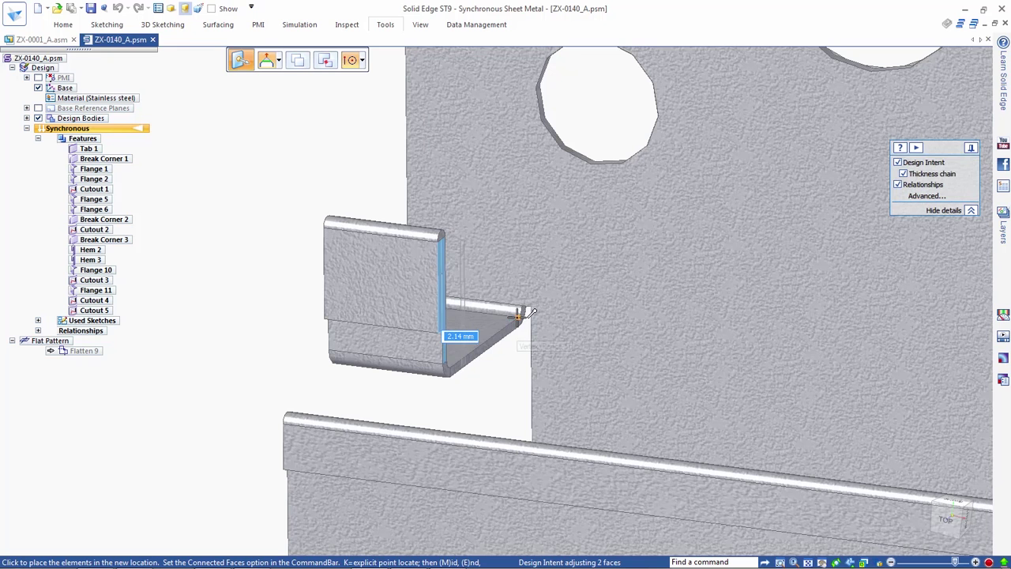
{"action": "left_click", "coordinate": [519, 320]}
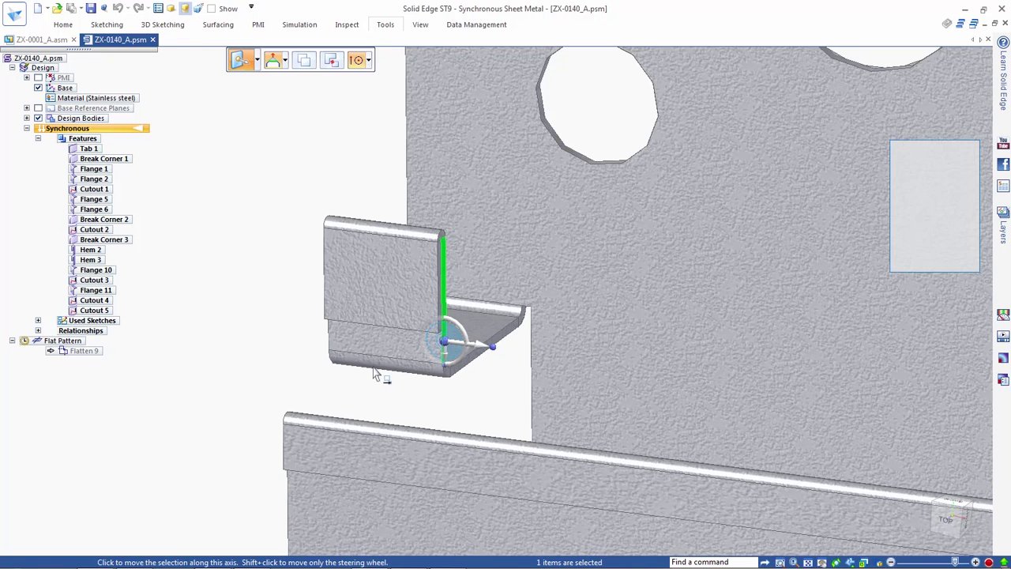
{"action": "left_click", "coordinate": [272, 336]}
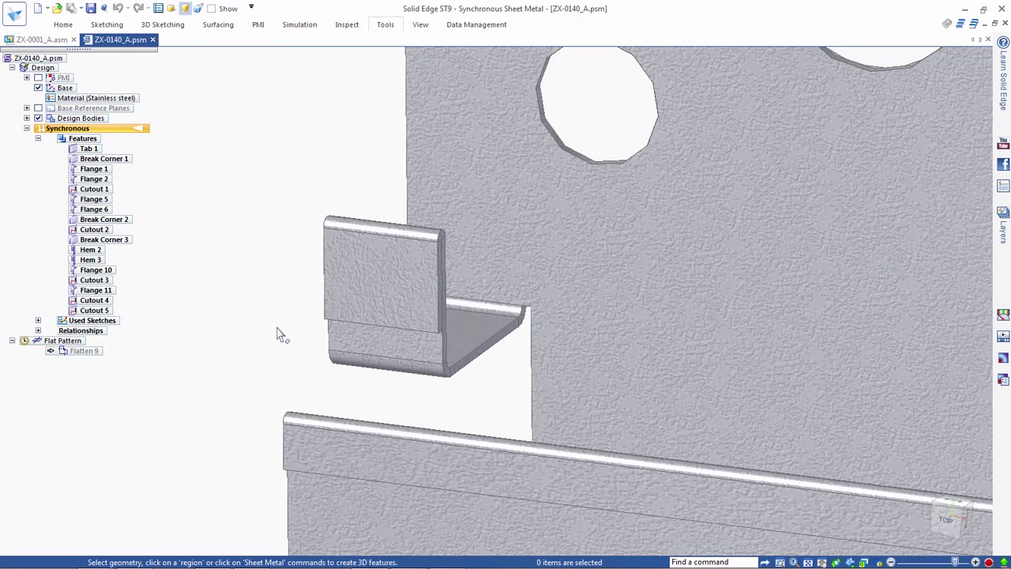
{"action": "scroll", "coordinate": [267, 332], "scroll_direction": "down", "scroll_amount": 5}
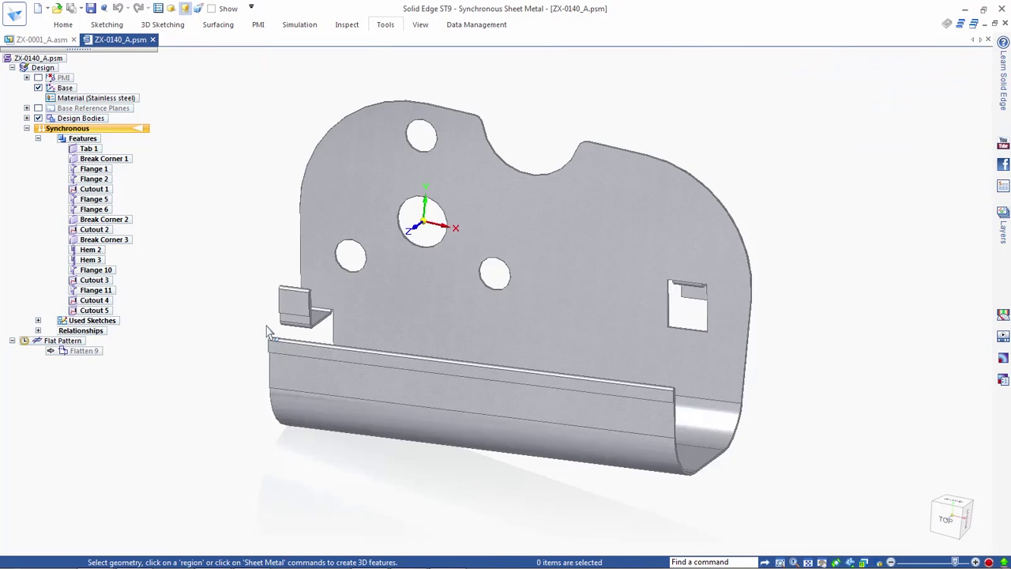
{"action": "left_click", "coordinate": [385, 25]}
{"action": "left_click", "coordinate": [35, 65]}
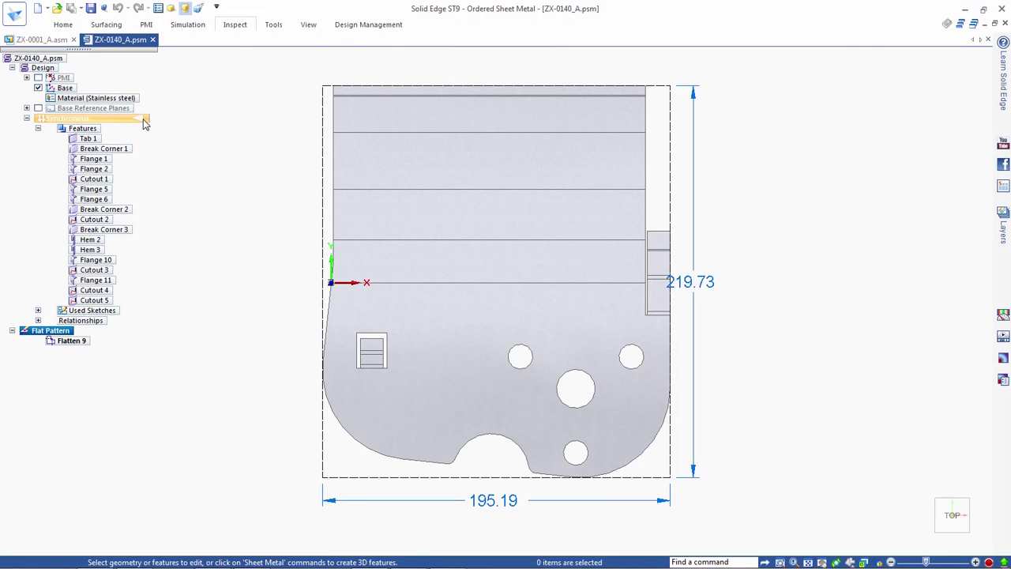
{"action": "left_click", "coordinate": [144, 119]}
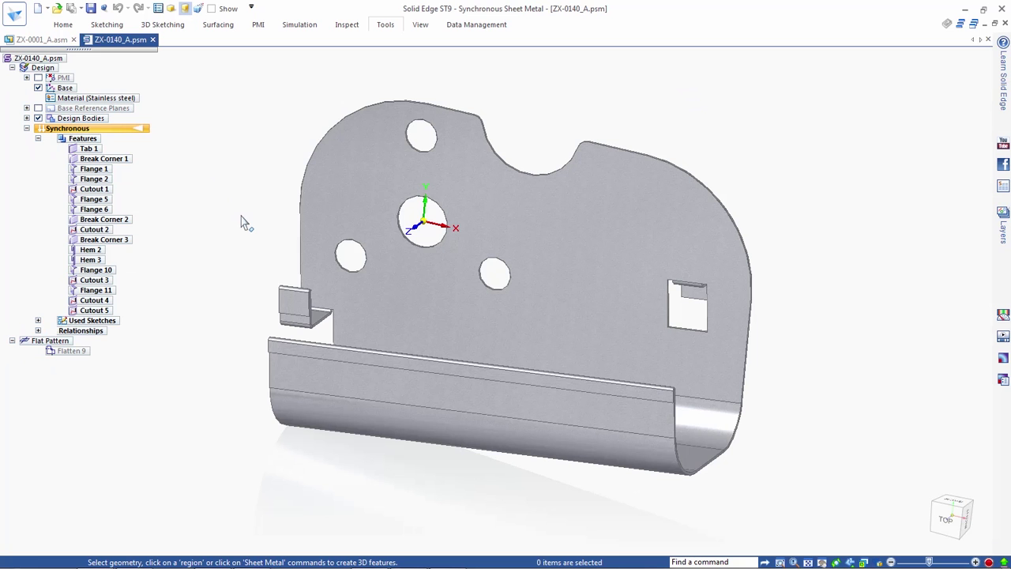